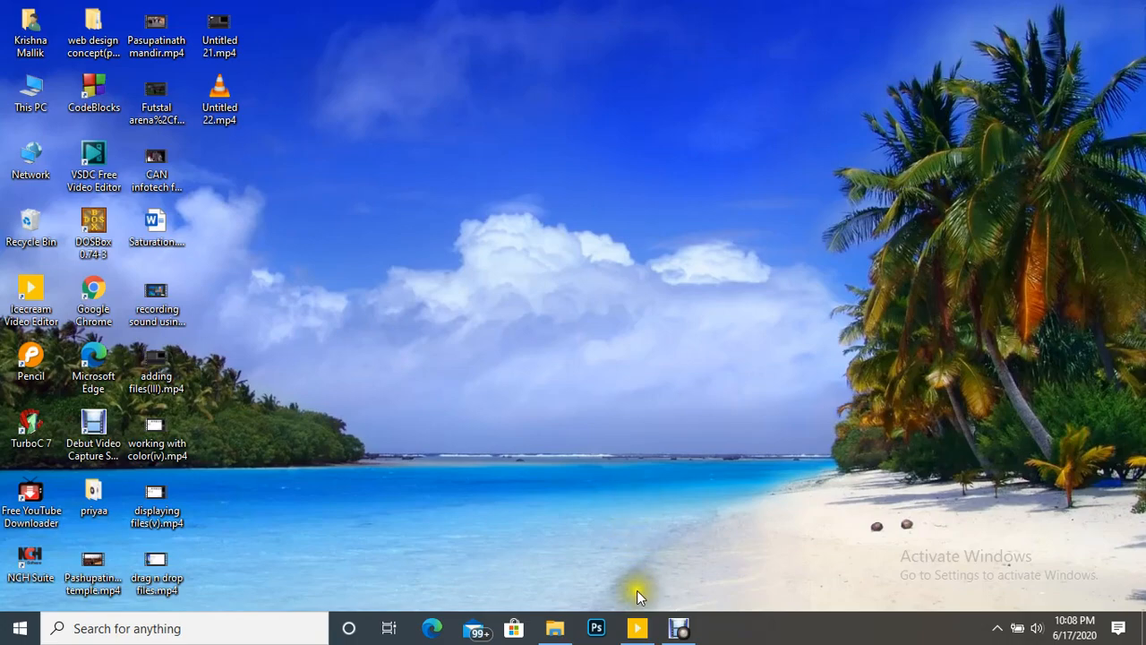
Step: Switch to Icecream Video Editor, import Pasupatinath mandir.mp4 from the Desktop and place it on the timeline
{"action": "left_click", "coordinate": [637, 629]}
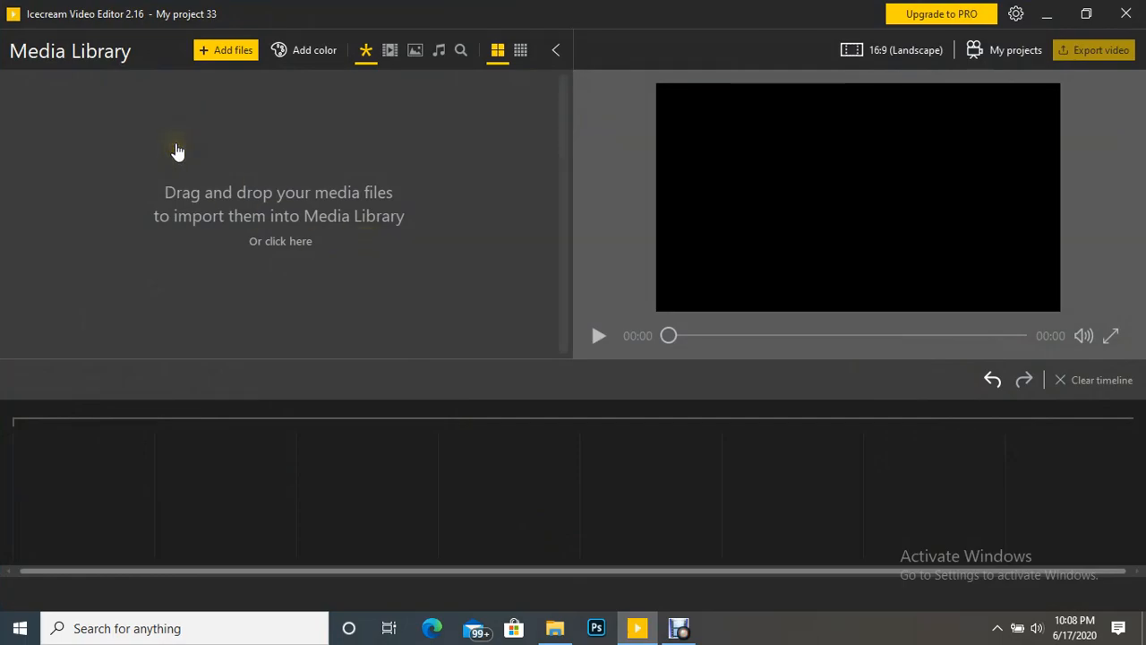
{"action": "left_click", "coordinate": [235, 161]}
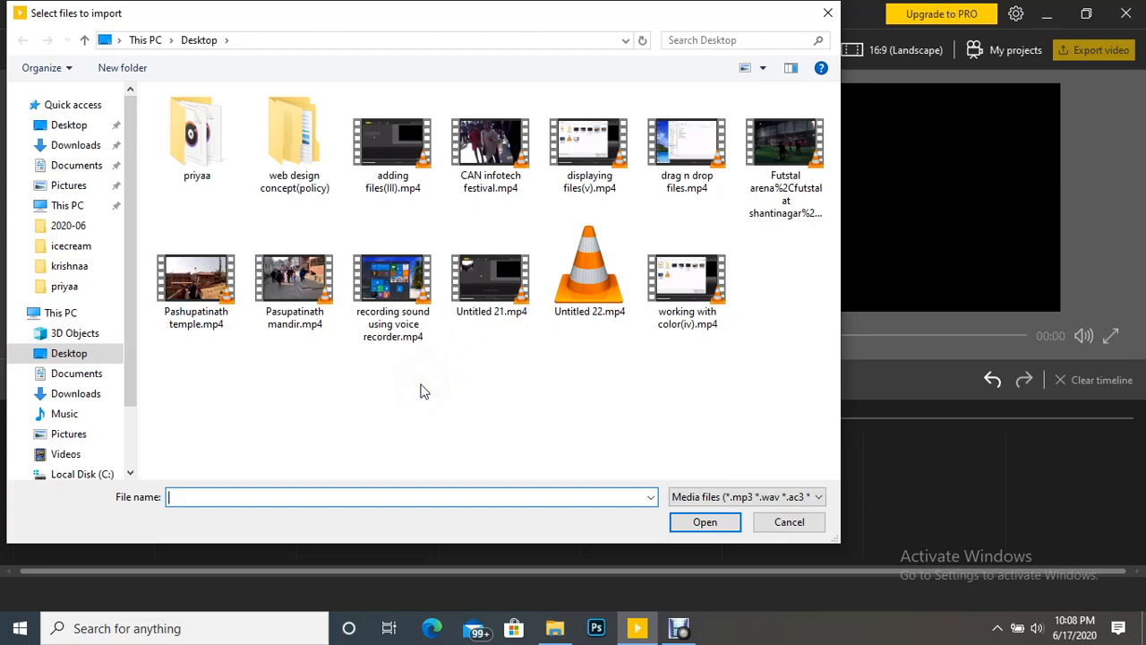
{"action": "left_click", "coordinate": [302, 280]}
{"action": "double_click", "coordinate": [302, 280]}
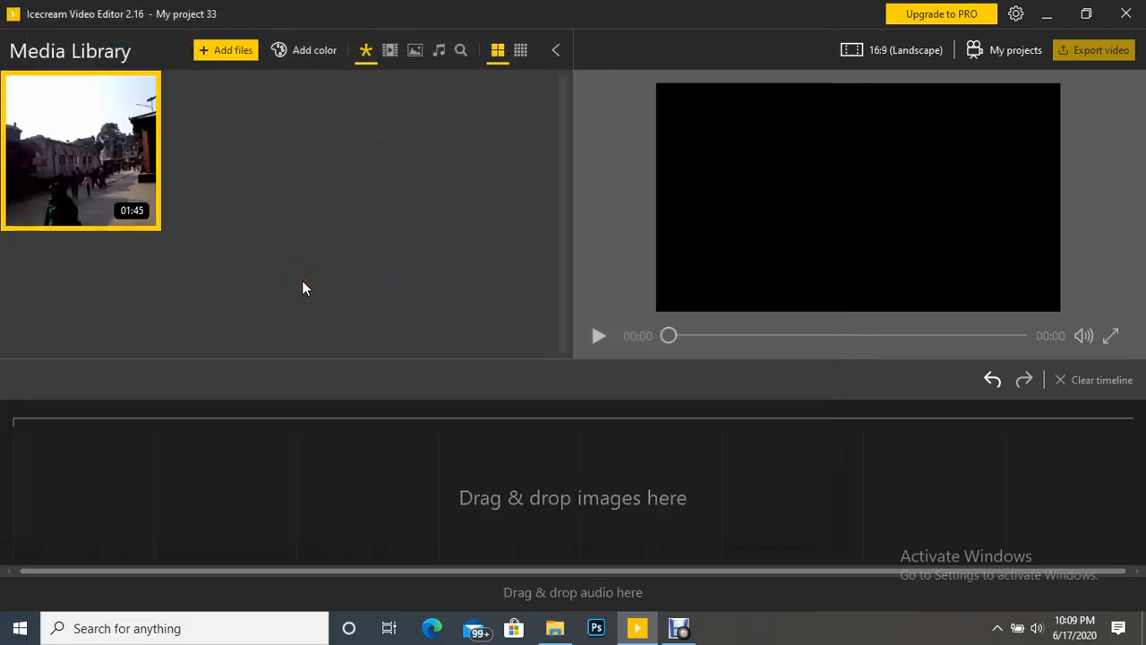
{"action": "mouse_move", "coordinate": [26, 91]}
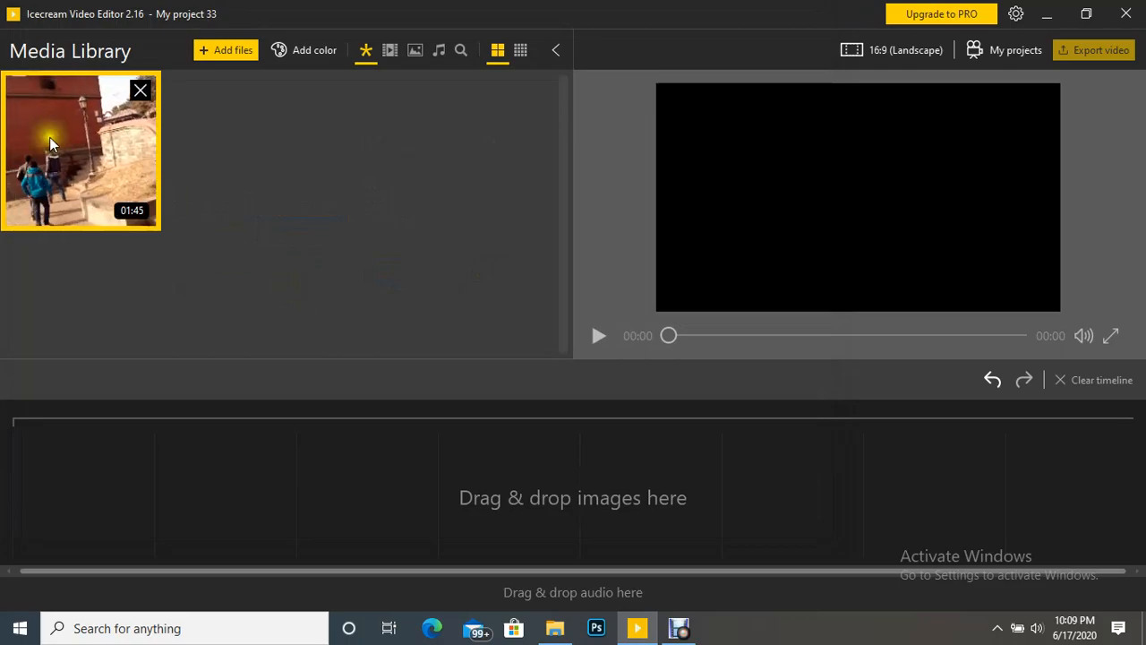
{"action": "left_click_drag", "start_coordinate": [65, 146], "coordinate": [73, 434]}
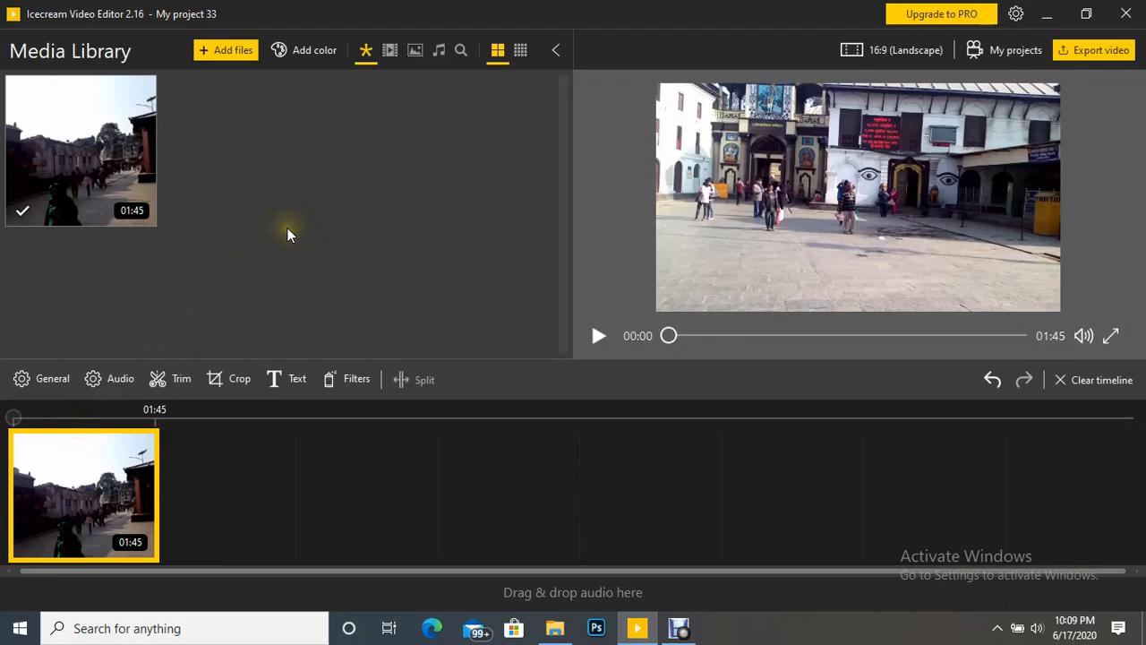
Step: Raise the timeline clip's audio volume to 264% and play a few seconds to preview it
{"action": "left_click", "coordinate": [123, 379]}
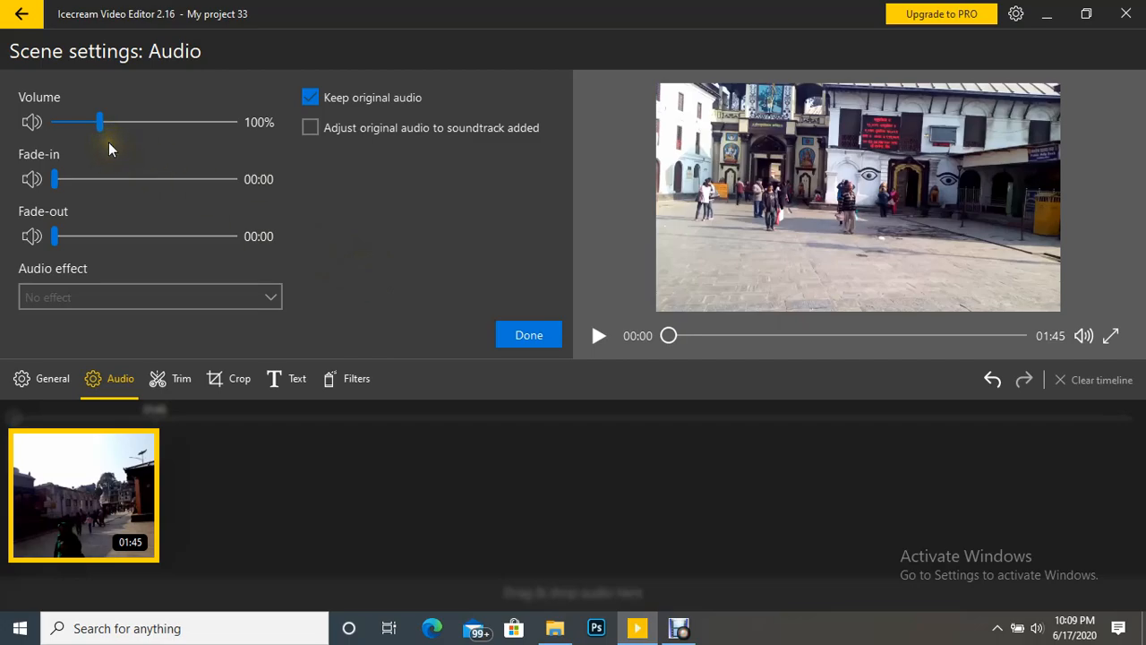
{"action": "left_click_drag", "start_coordinate": [100, 130], "coordinate": [171, 122]}
{"action": "left_click", "coordinate": [530, 336]}
{"action": "left_click", "coordinate": [596, 335]}
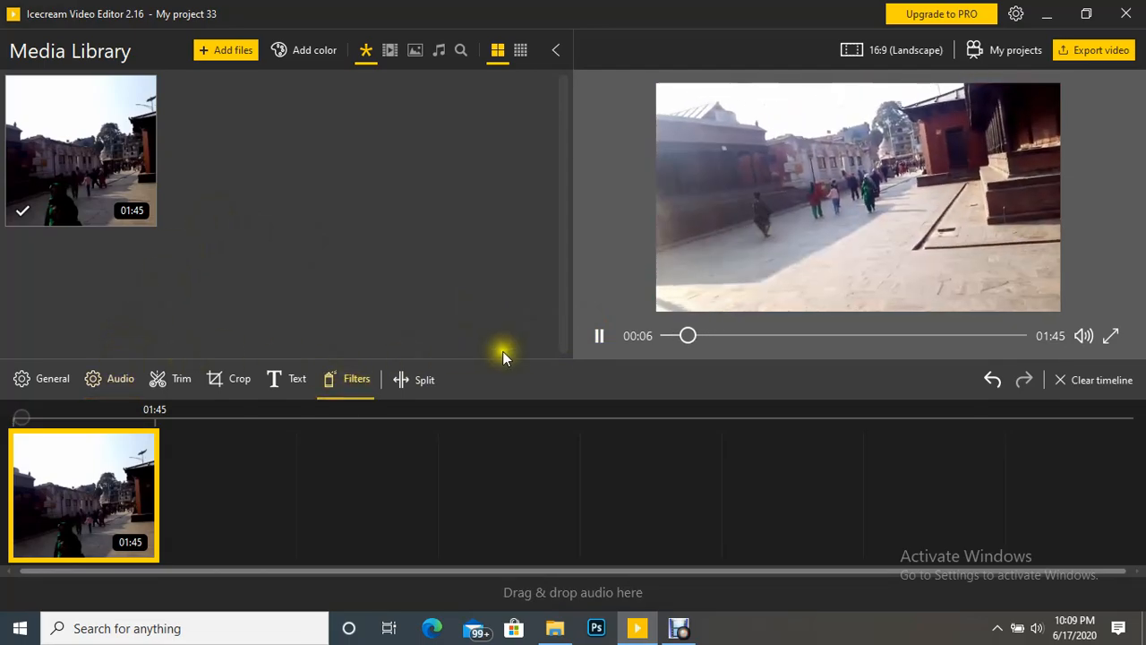
{"action": "left_click", "coordinate": [599, 335]}
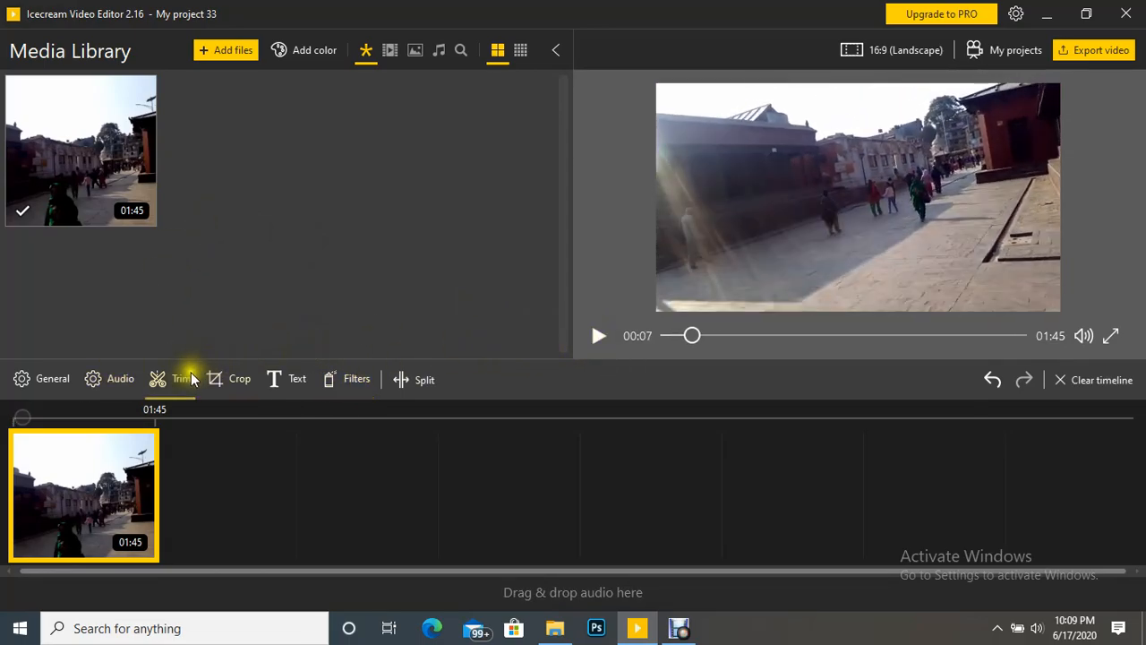
Step: Set both the audio fade-in and fade-out of the clip to 00:04 and preview the playback
{"action": "left_click", "coordinate": [127, 383]}
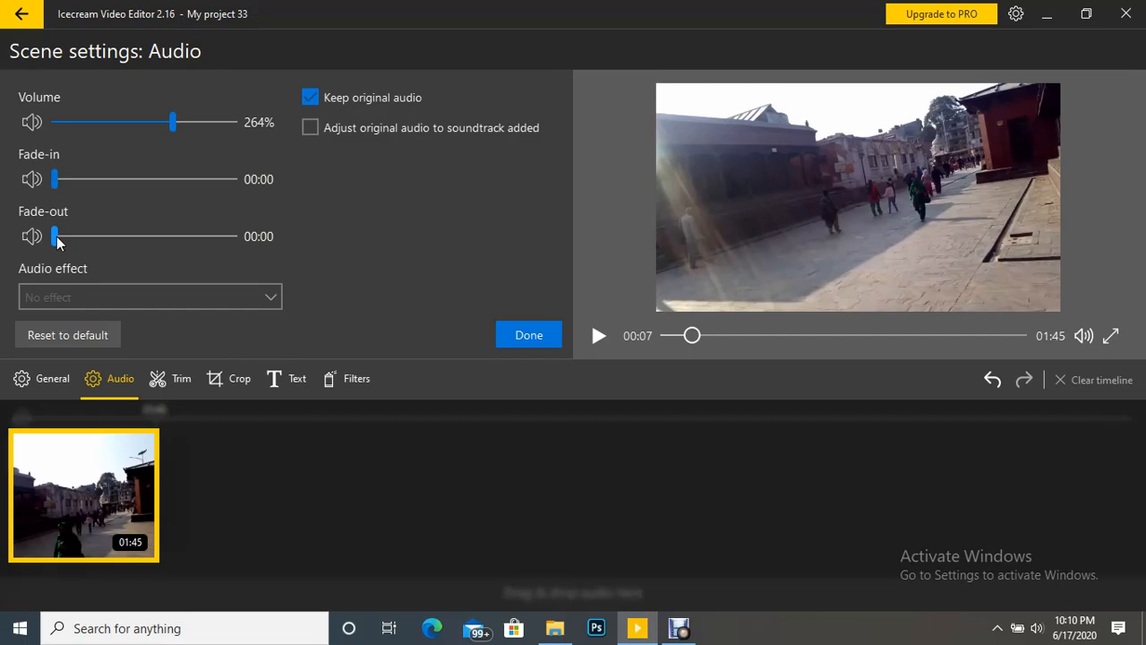
{"action": "left_click", "coordinate": [54, 181]}
{"action": "left_click_drag", "start_coordinate": [53, 180], "coordinate": [199, 179]}
{"action": "left_click_drag", "start_coordinate": [53, 233], "coordinate": [202, 230]}
{"action": "left_click_drag", "start_coordinate": [198, 179], "coordinate": [119, 179]}
{"action": "left_click_drag", "start_coordinate": [202, 235], "coordinate": [128, 236]}
{"action": "left_click", "coordinate": [536, 336]}
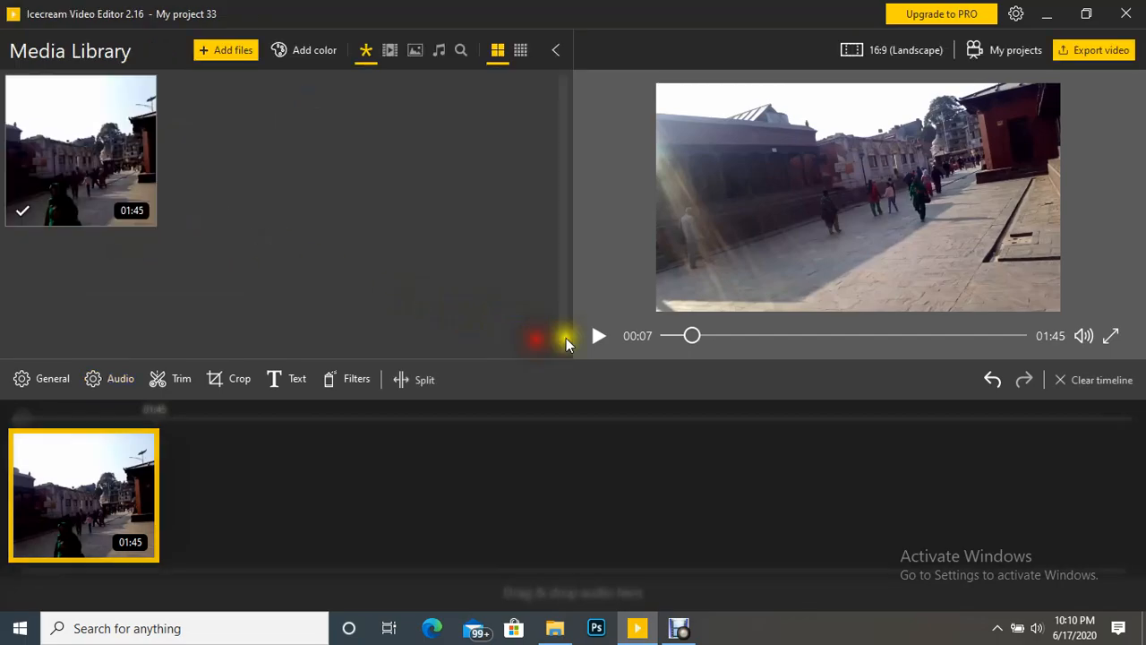
{"action": "left_click", "coordinate": [600, 337]}
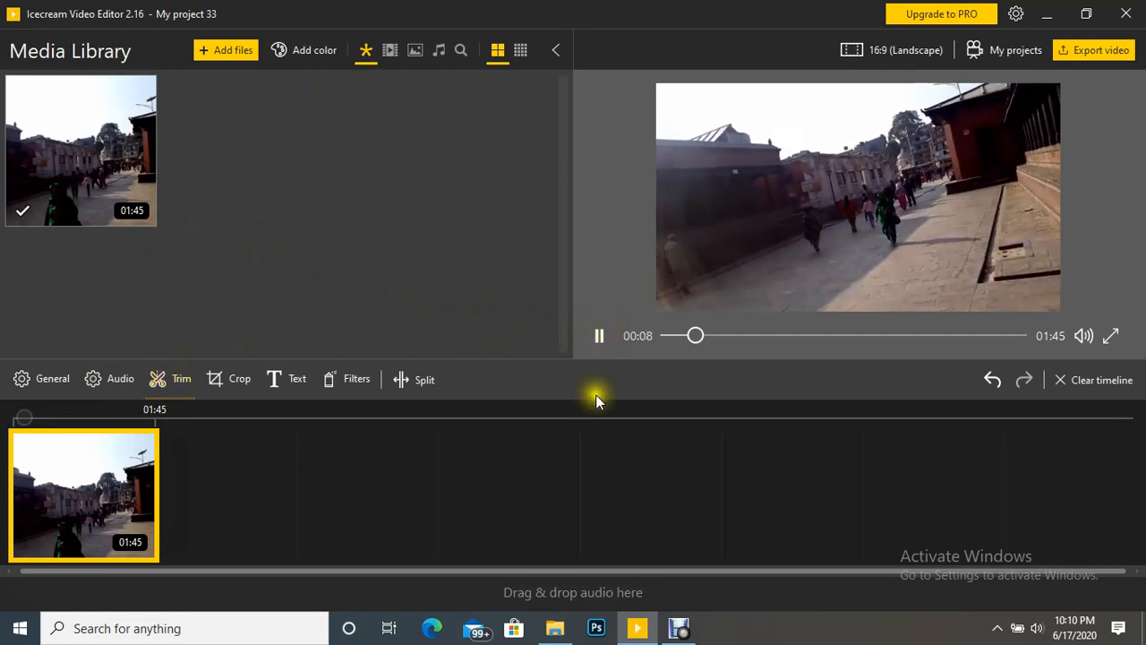
{"action": "left_click", "coordinate": [599, 336]}
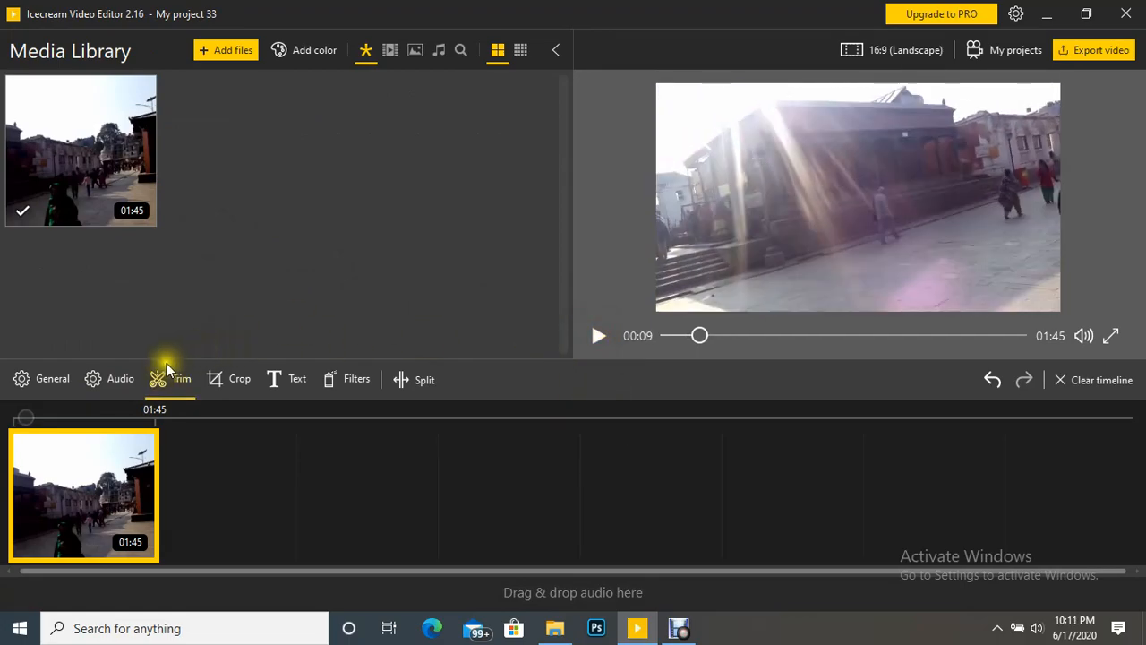
Step: Apply the Chorus audio effect to the clip and play it to hear the effect
{"action": "left_click", "coordinate": [103, 377]}
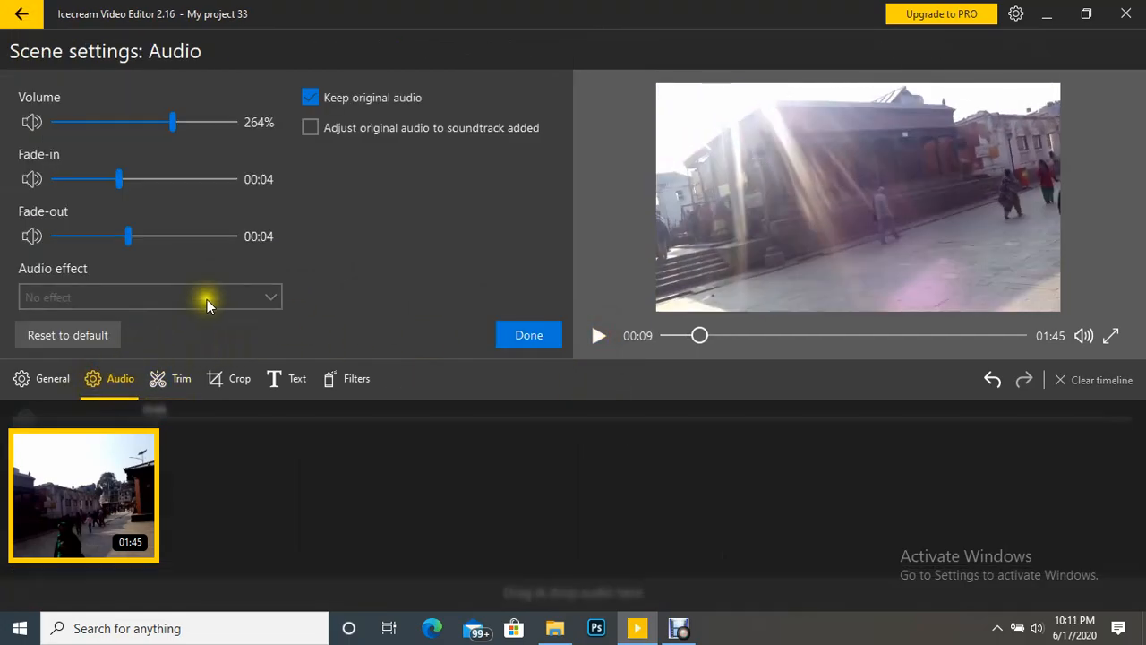
{"action": "left_click", "coordinate": [209, 303]}
{"action": "left_click", "coordinate": [231, 295]}
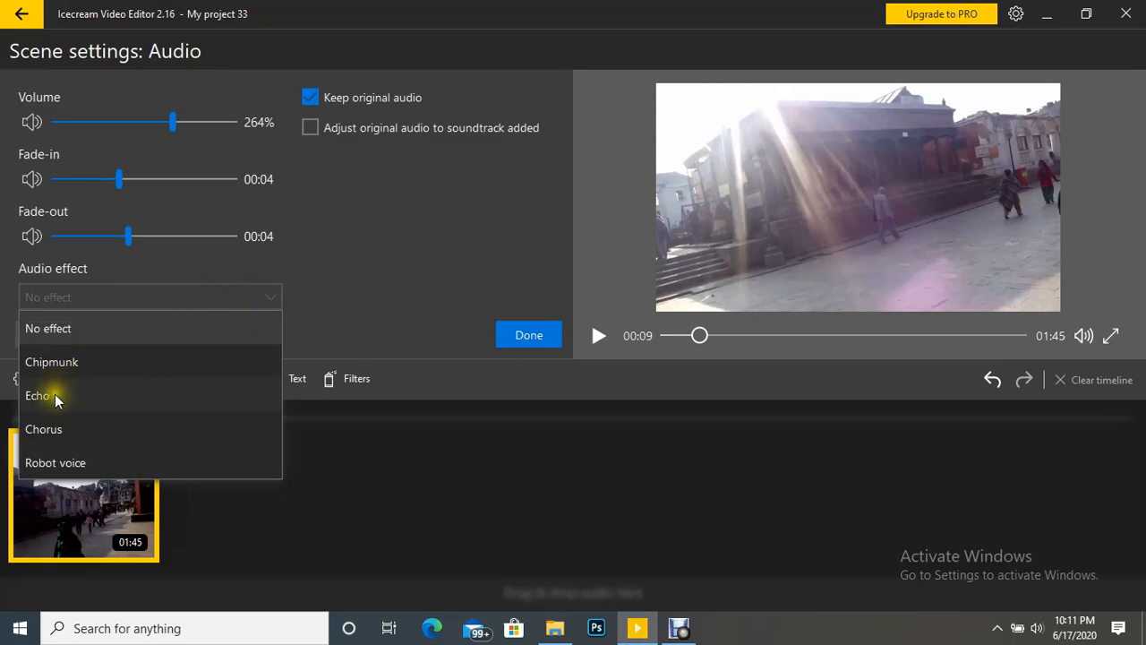
{"action": "left_click", "coordinate": [58, 425]}
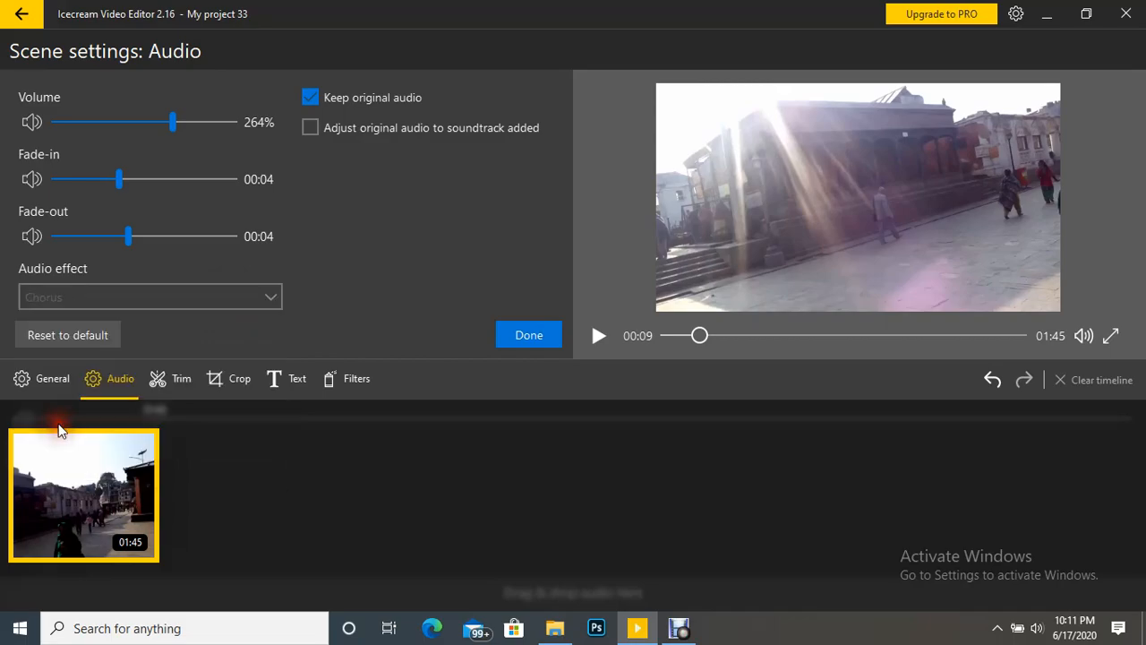
{"action": "left_click", "coordinate": [540, 336]}
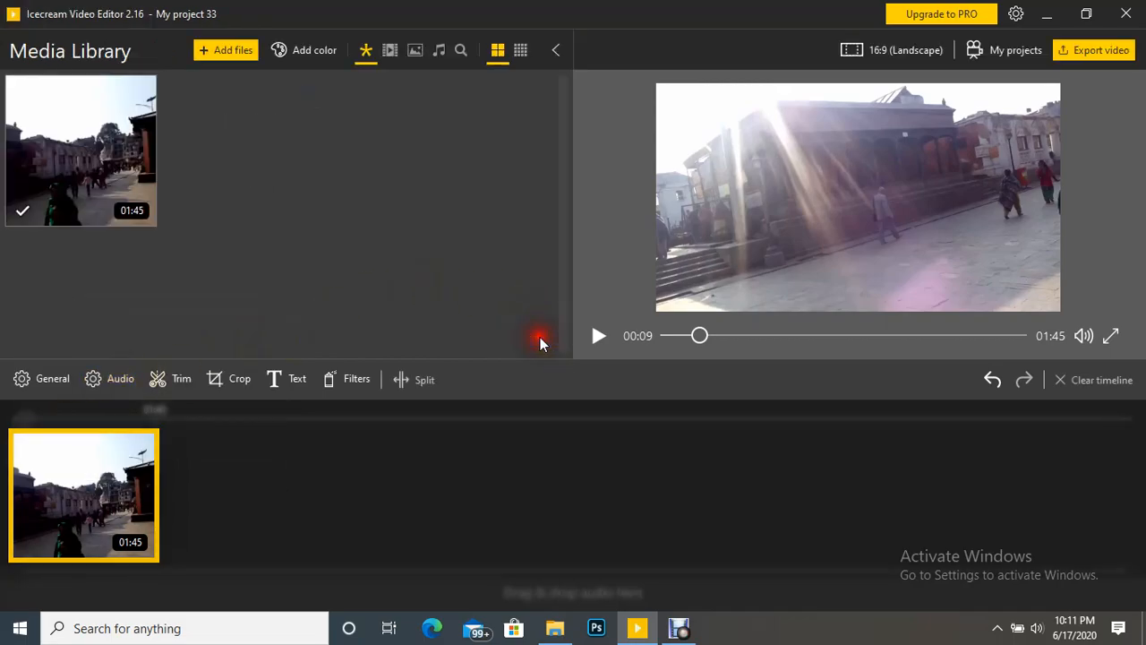
{"action": "left_click", "coordinate": [601, 336]}
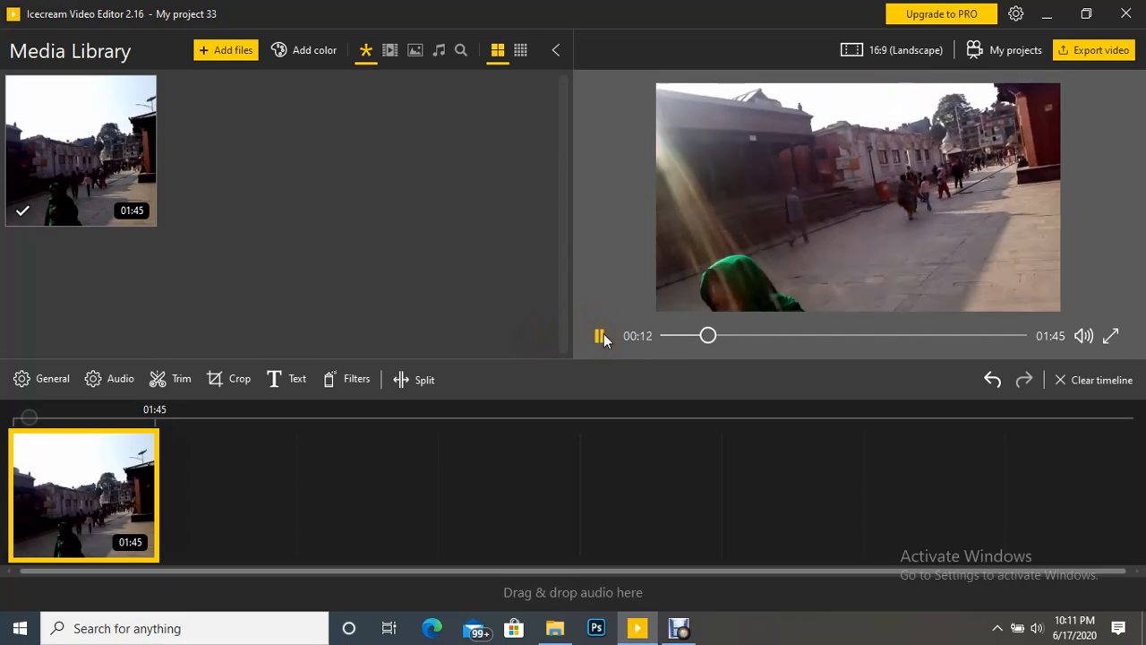
Step: Set the clip's audio effect to Echo and play it to hear the effect
{"action": "left_click", "coordinate": [123, 378]}
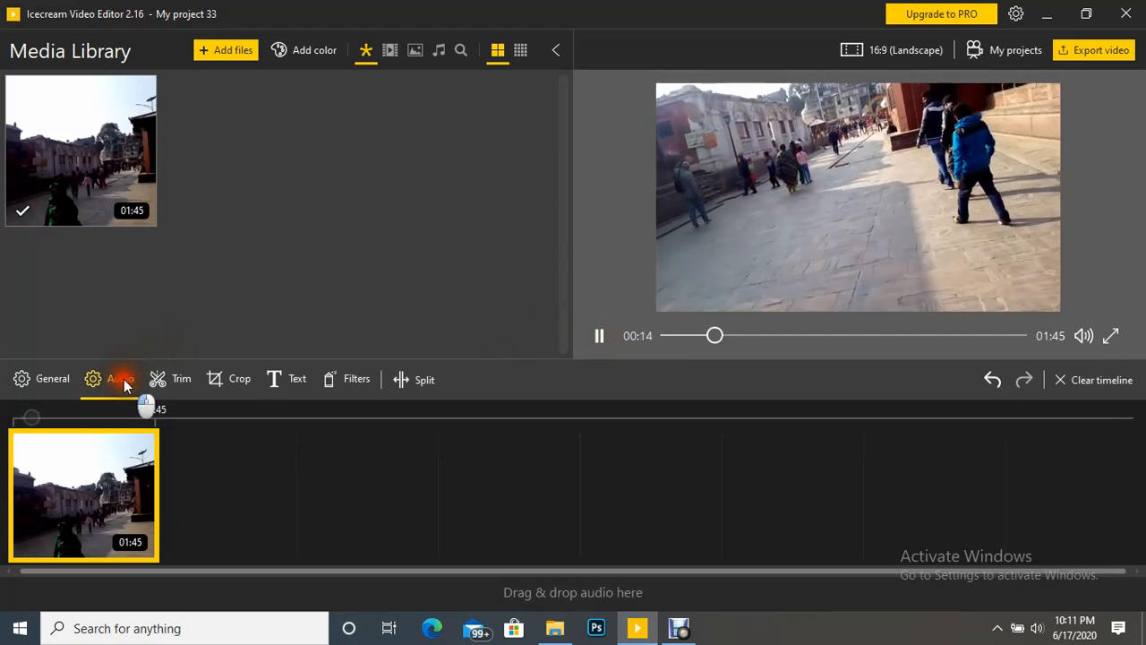
{"action": "left_click", "coordinate": [216, 299]}
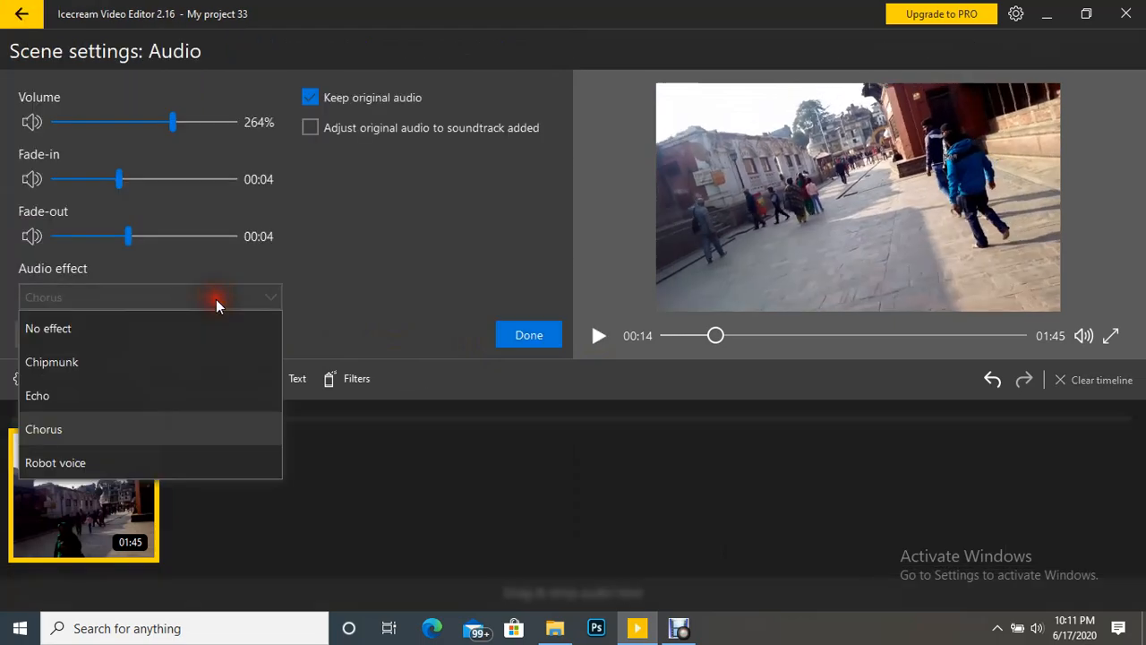
{"action": "left_click", "coordinate": [133, 389]}
{"action": "left_click", "coordinate": [528, 336]}
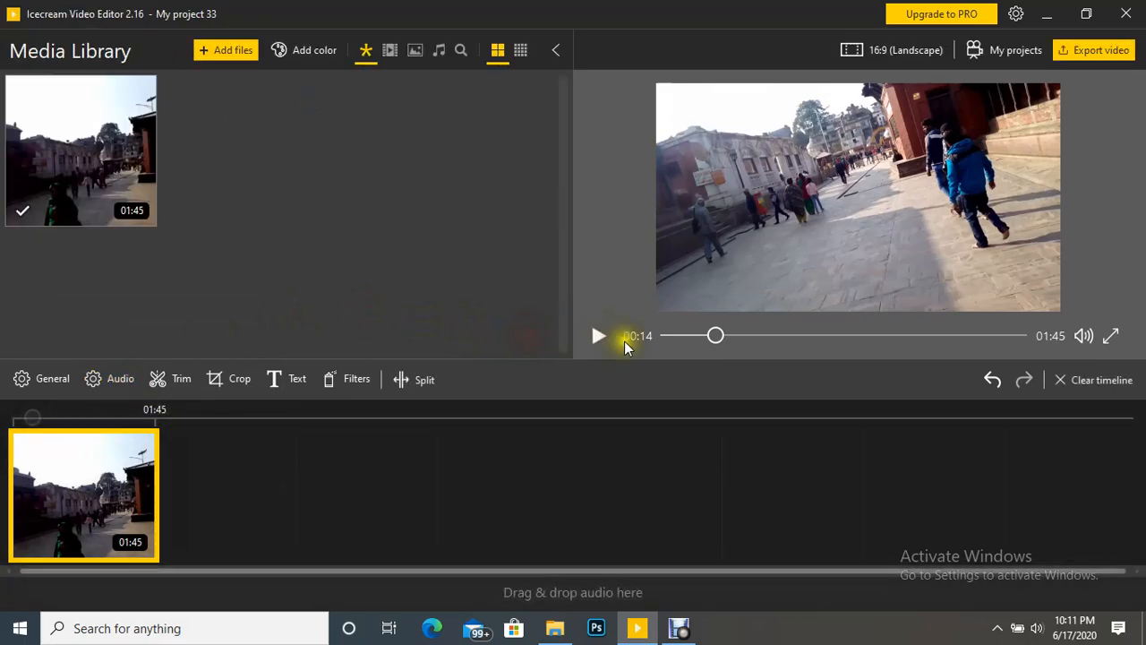
{"action": "left_click", "coordinate": [601, 335]}
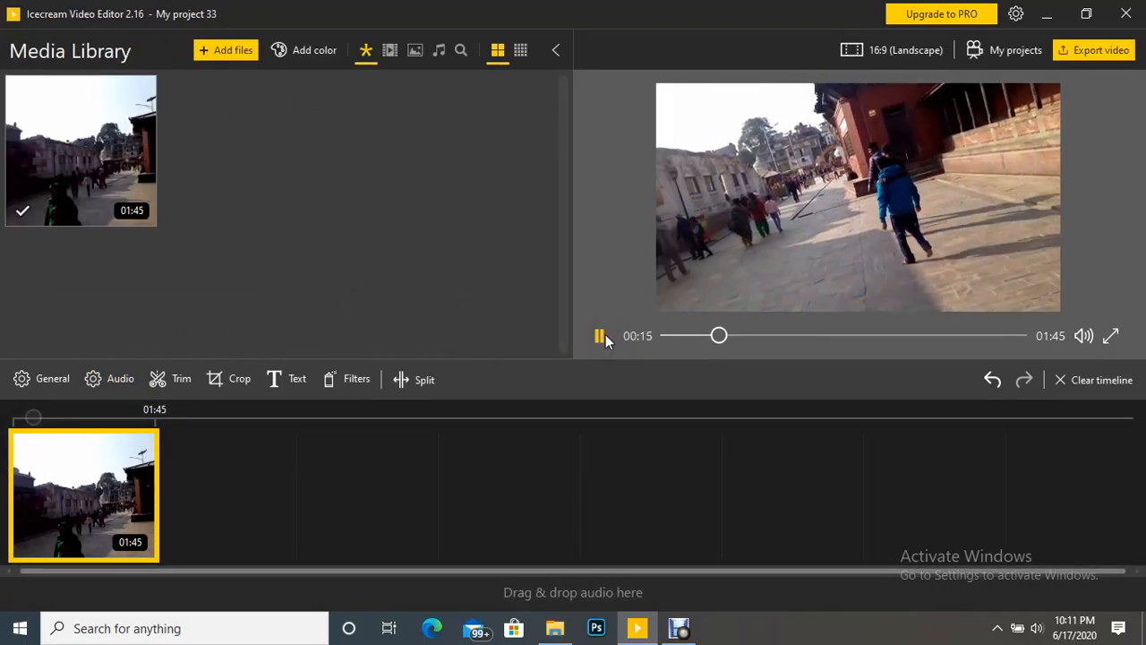
Step: Raise the system volume to 84 while the clip is playing
{"action": "key", "text": "XF86AudioRaiseVolume"}
{"action": "key", "text": "XF86AudioRaiseVolume"}
{"action": "key", "text": "XF86AudioRaiseVolume"}
{"action": "key", "text": "XF86AudioRaiseVolume"}
{"action": "key", "text": "XF86AudioRaiseVolume"}
{"action": "key", "text": "XF86AudioRaiseVolume"}
{"action": "key", "text": "XF86AudioRaiseVolume"}
{"action": "key", "text": "XF86AudioRaiseVolume"}
{"action": "key", "text": "XF86AudioRaiseVolume"}
{"action": "key", "text": "XF86AudioRaiseVolume"}
{"action": "key", "text": "XF86AudioRaiseVolume"}
{"action": "key", "text": "XF86AudioRaiseVolume"}
{"action": "key", "text": "XF86AudioRaiseVolume"}
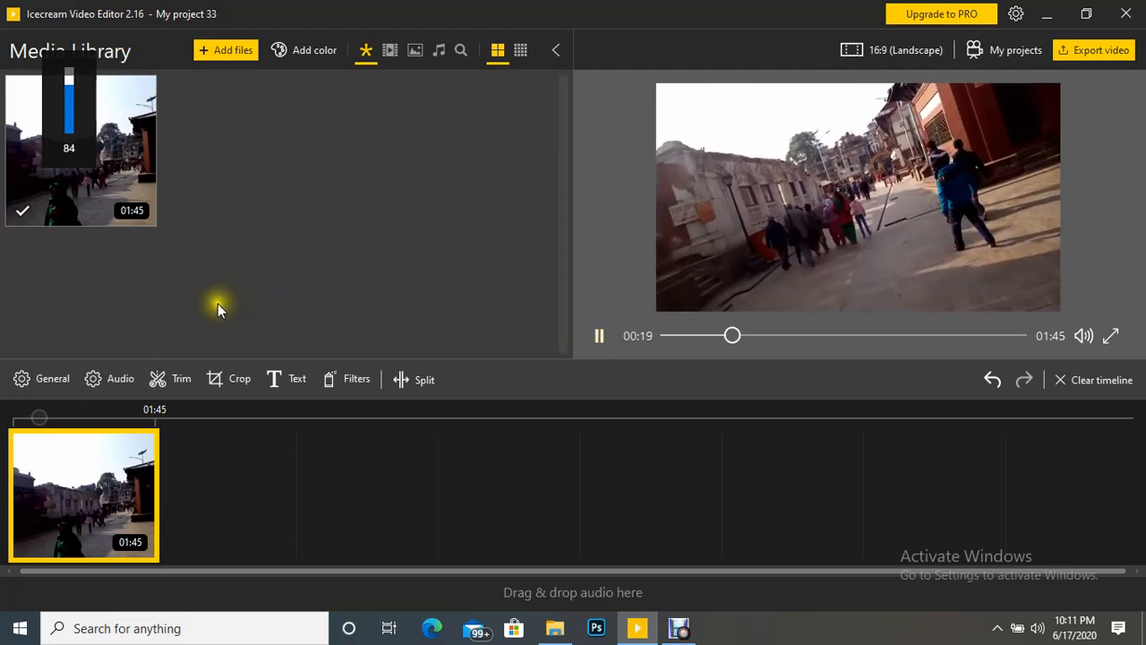
Step: Turn off Keep original audio for the clip and preview the playback without its sound
{"action": "left_click", "coordinate": [113, 384]}
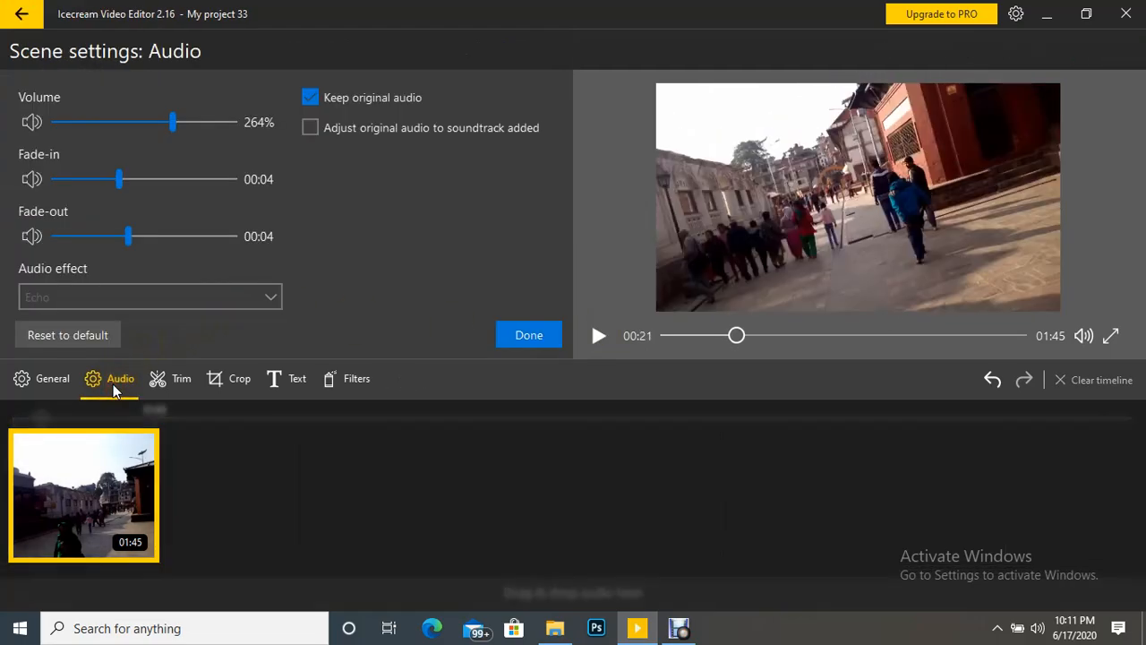
{"action": "left_click", "coordinate": [261, 292]}
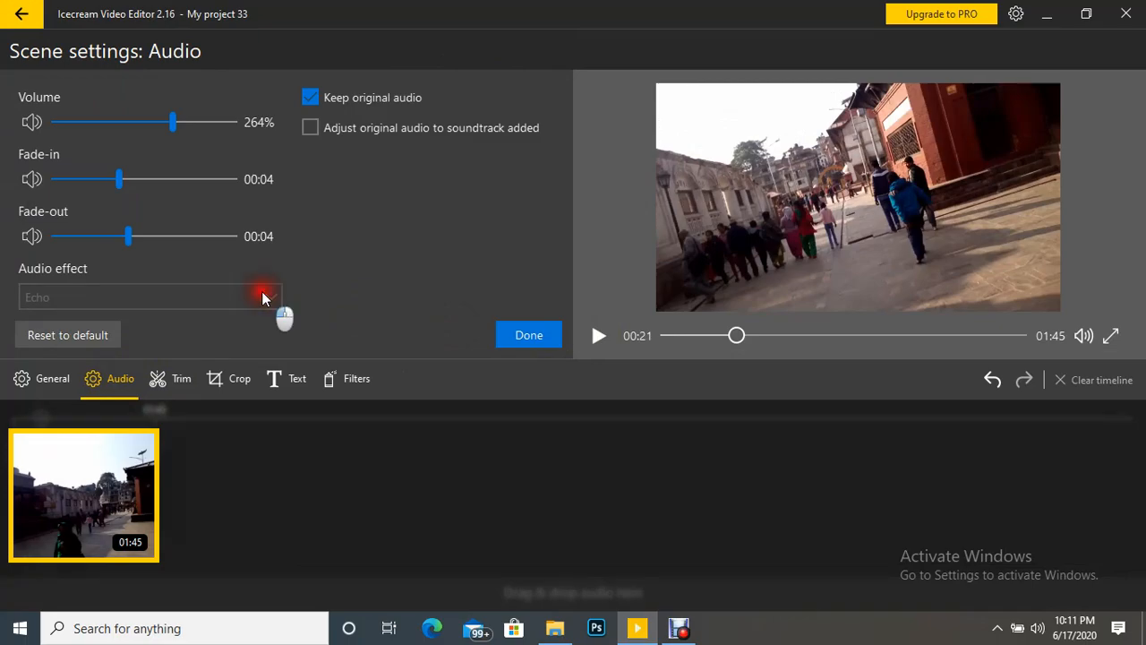
{"action": "left_click", "coordinate": [382, 258]}
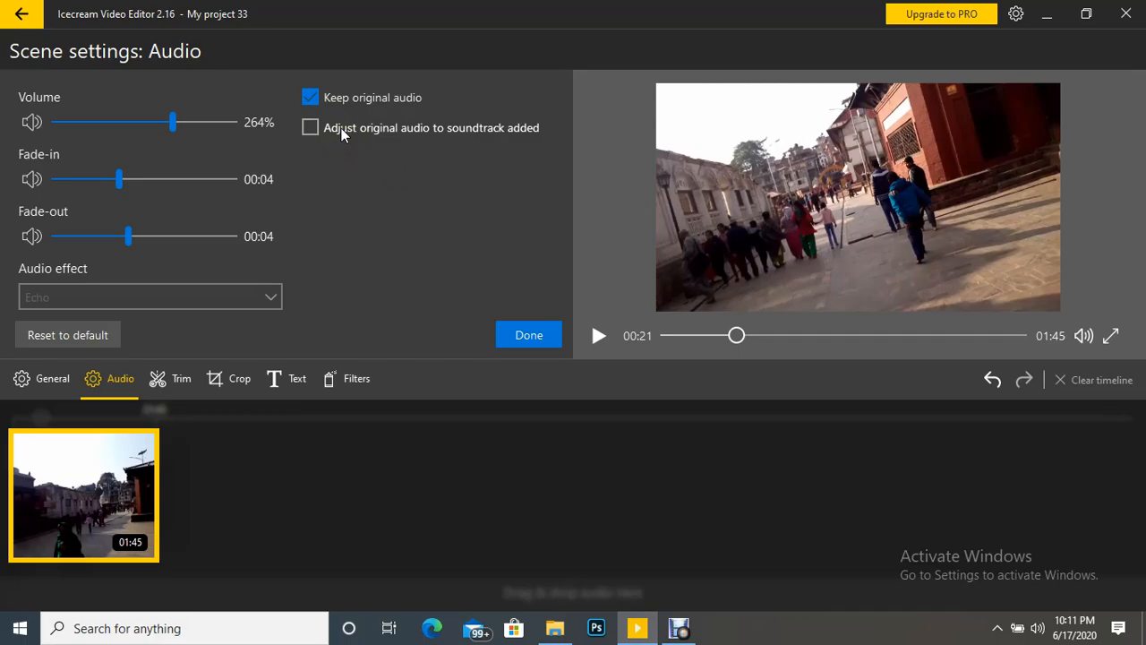
{"action": "left_click", "coordinate": [311, 98]}
{"action": "left_click", "coordinate": [311, 98]}
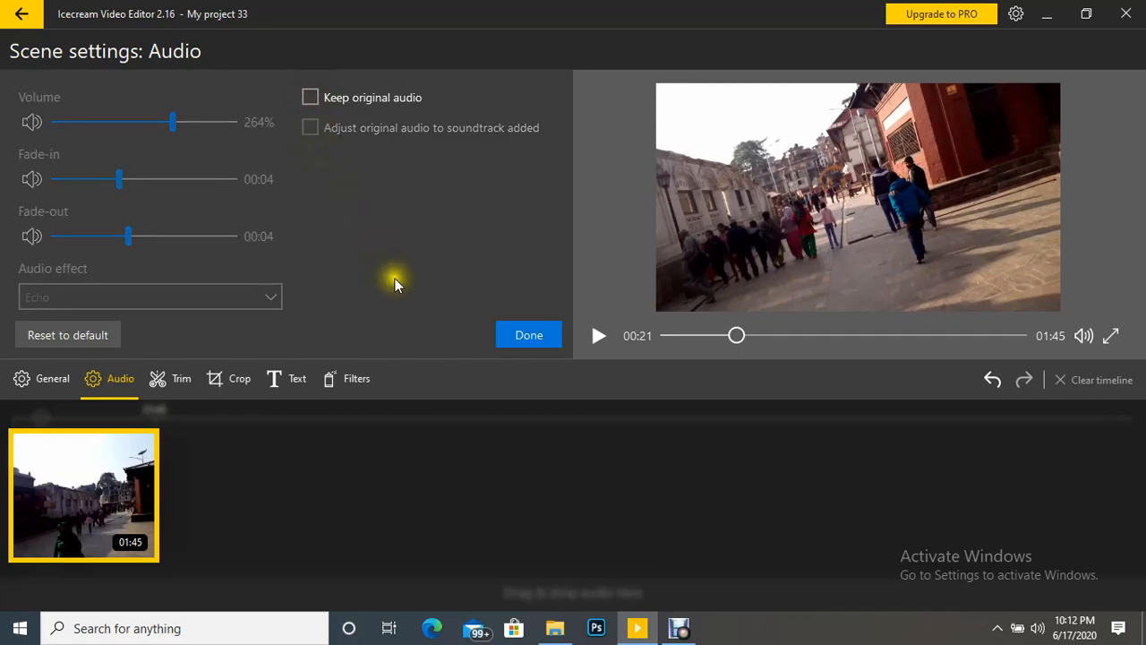
{"action": "left_click", "coordinate": [523, 337]}
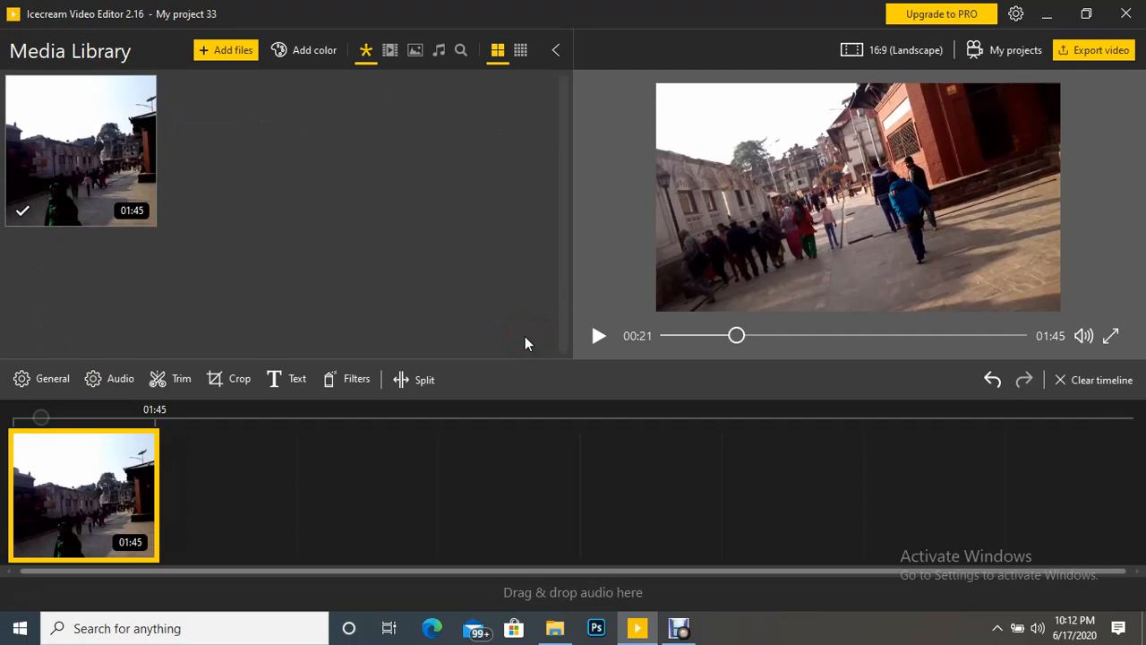
{"action": "left_click", "coordinate": [599, 338]}
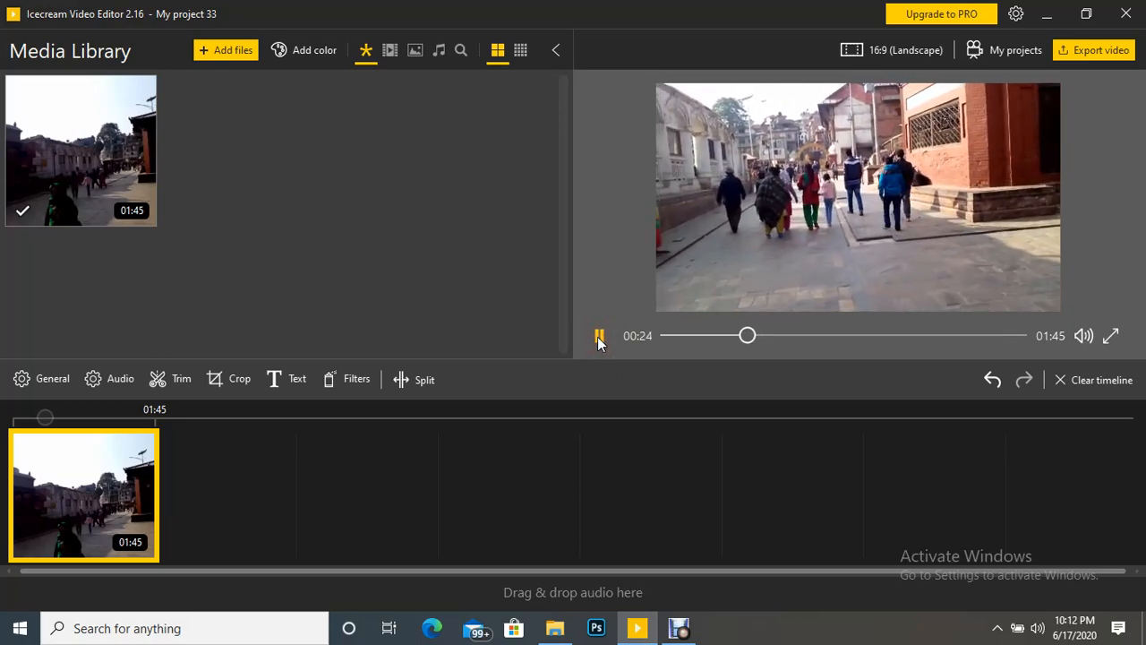
{"action": "left_click", "coordinate": [598, 338]}
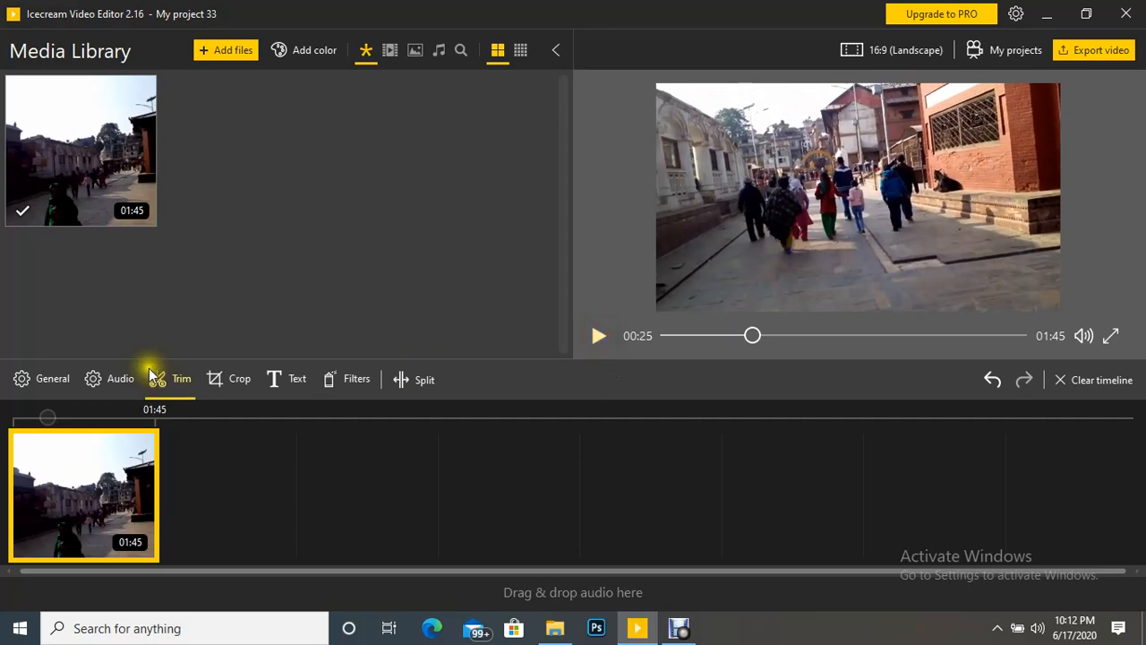
Step: Turn Keep original audio back on for the clip and play it again
{"action": "left_click", "coordinate": [109, 378]}
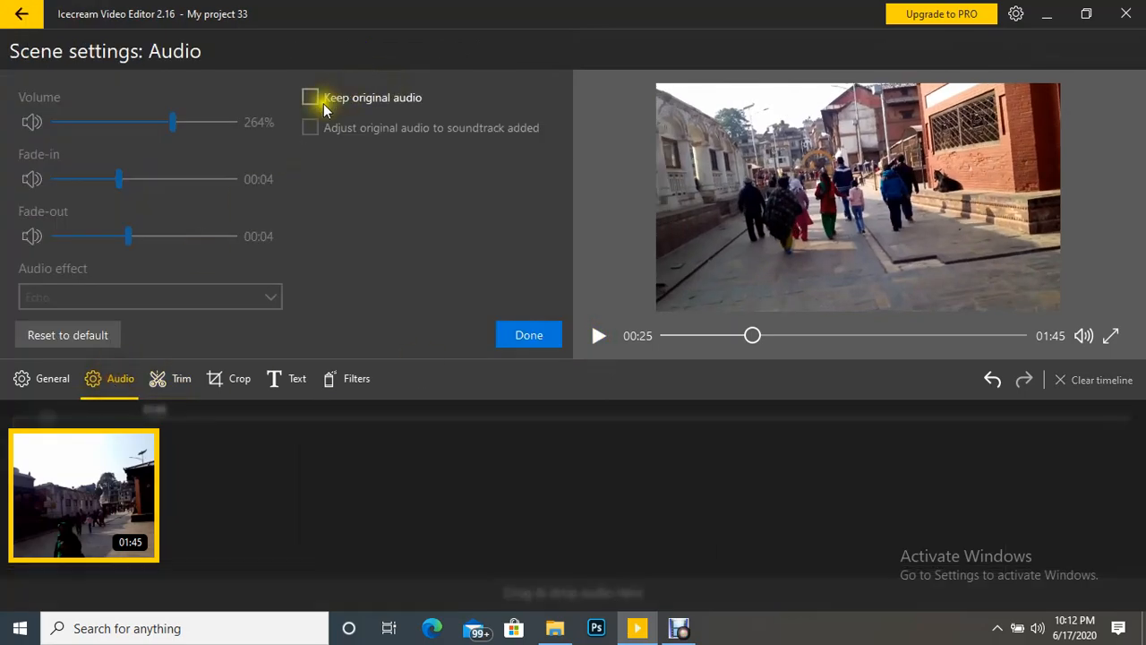
{"action": "left_click", "coordinate": [310, 97]}
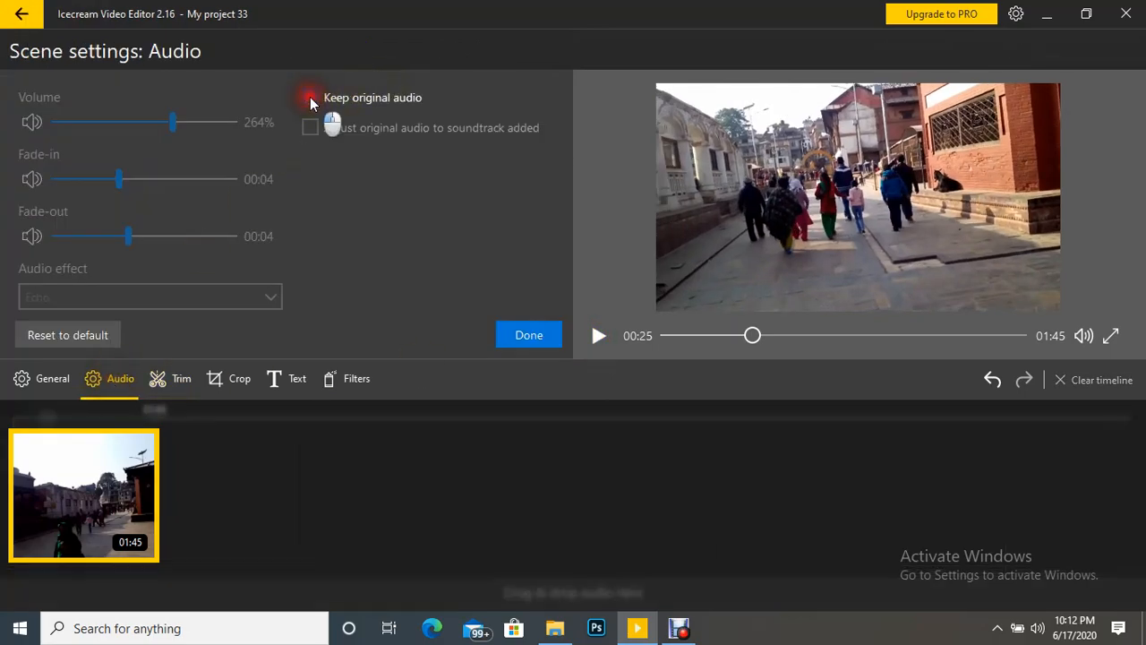
{"action": "left_click", "coordinate": [526, 334]}
{"action": "left_click", "coordinate": [598, 337]}
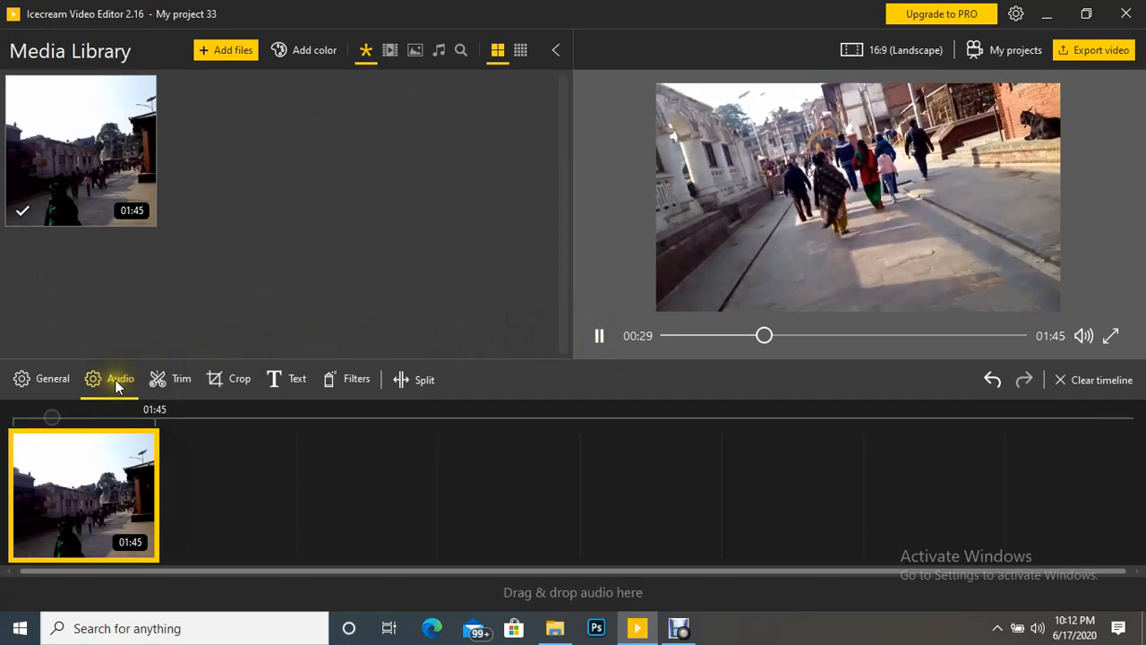
Step: Enable Adjust original audio to soundtrack added in the clip's audio settings and apply the change
{"action": "left_click", "coordinate": [116, 381]}
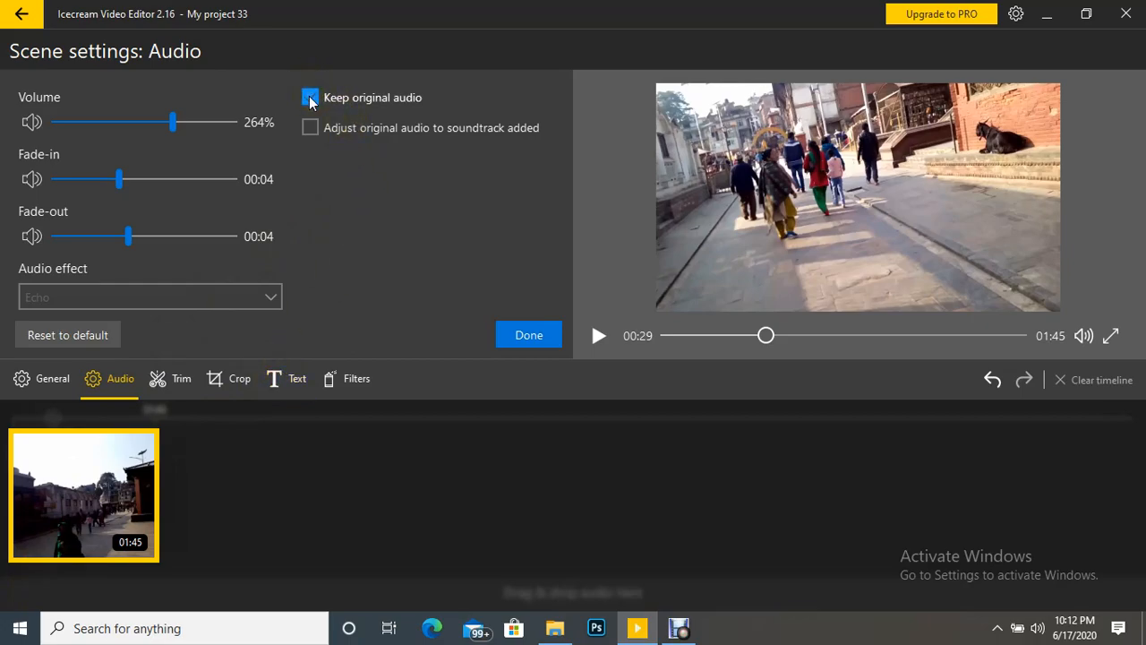
{"action": "left_click", "coordinate": [311, 128]}
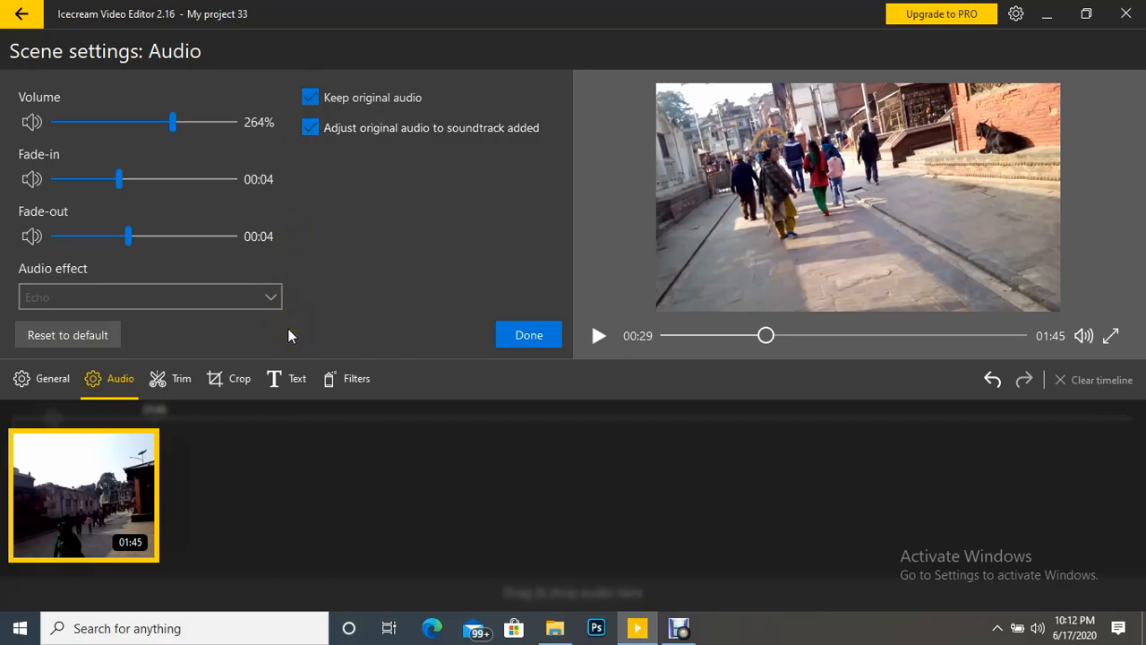
{"action": "left_click", "coordinate": [524, 335]}
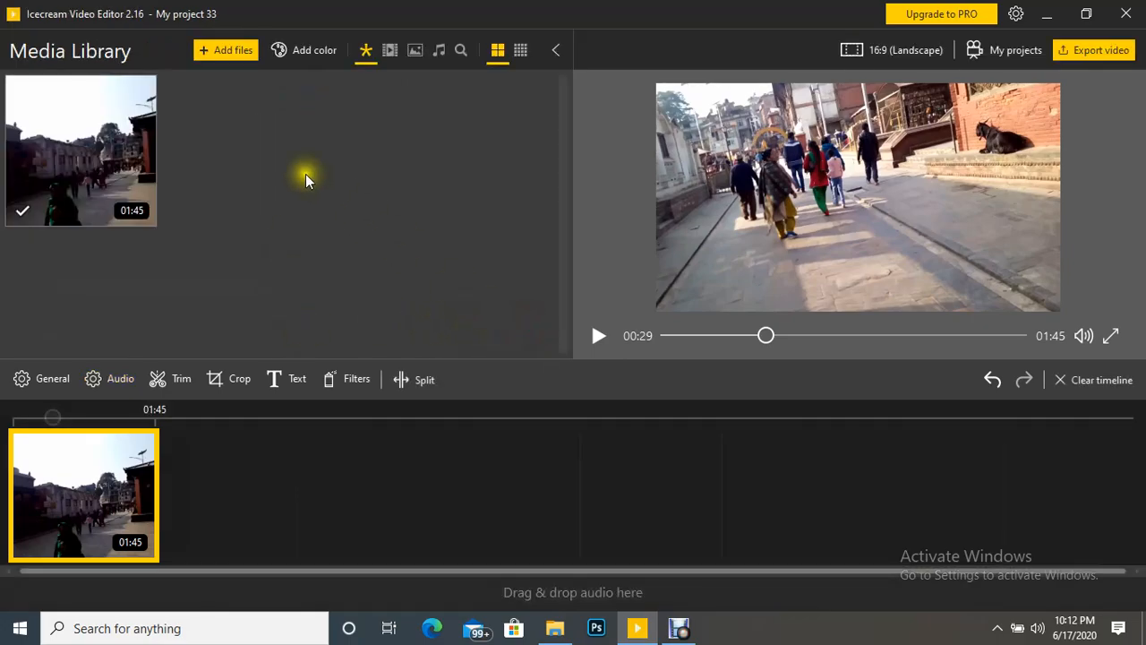
Step: Import Pure_Magic.mp3 into the audio section of the Media Library and place it on the timeline's soundtrack track
{"action": "left_click", "coordinate": [441, 53]}
{"action": "left_click", "coordinate": [230, 197]}
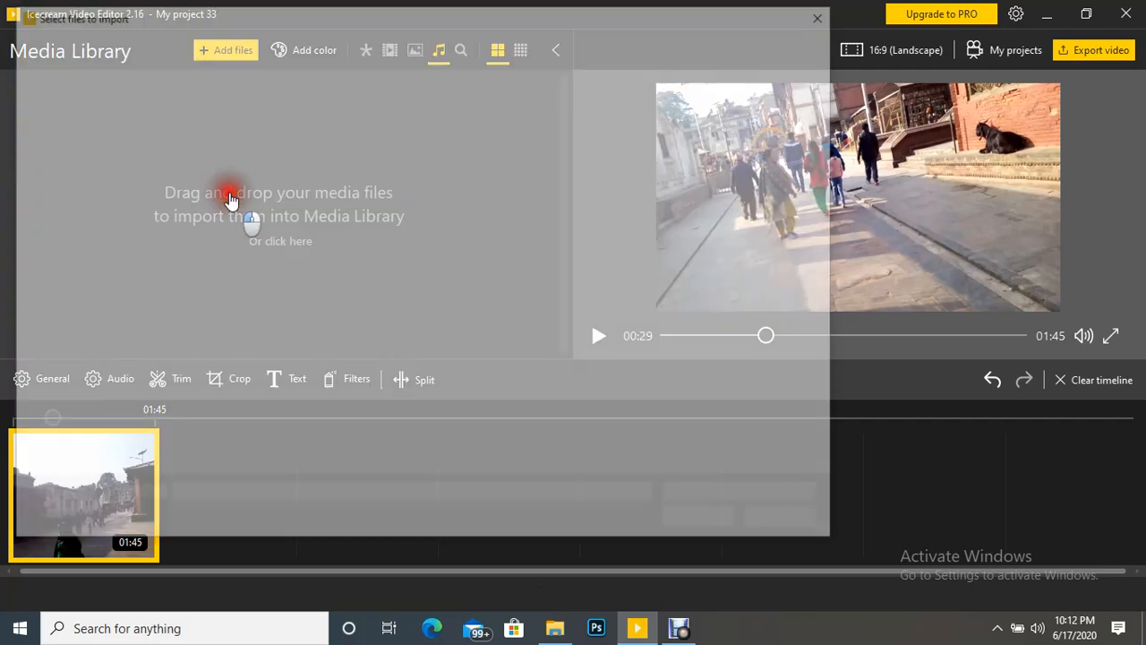
{"action": "double_click", "coordinate": [214, 173]}
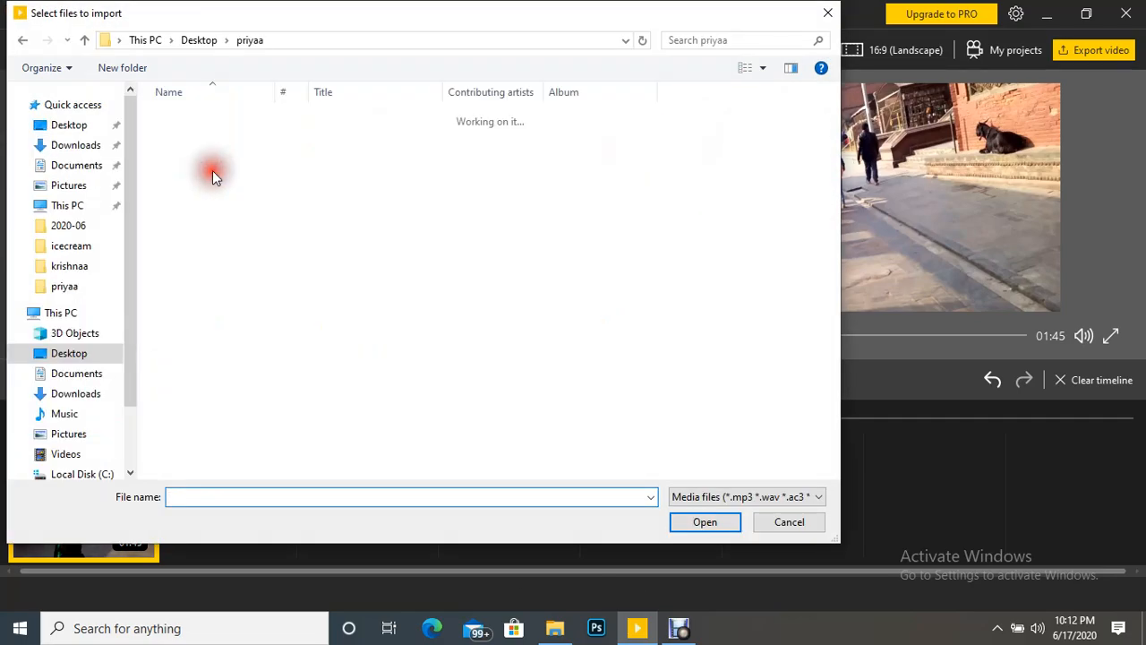
{"action": "left_click", "coordinate": [222, 223]}
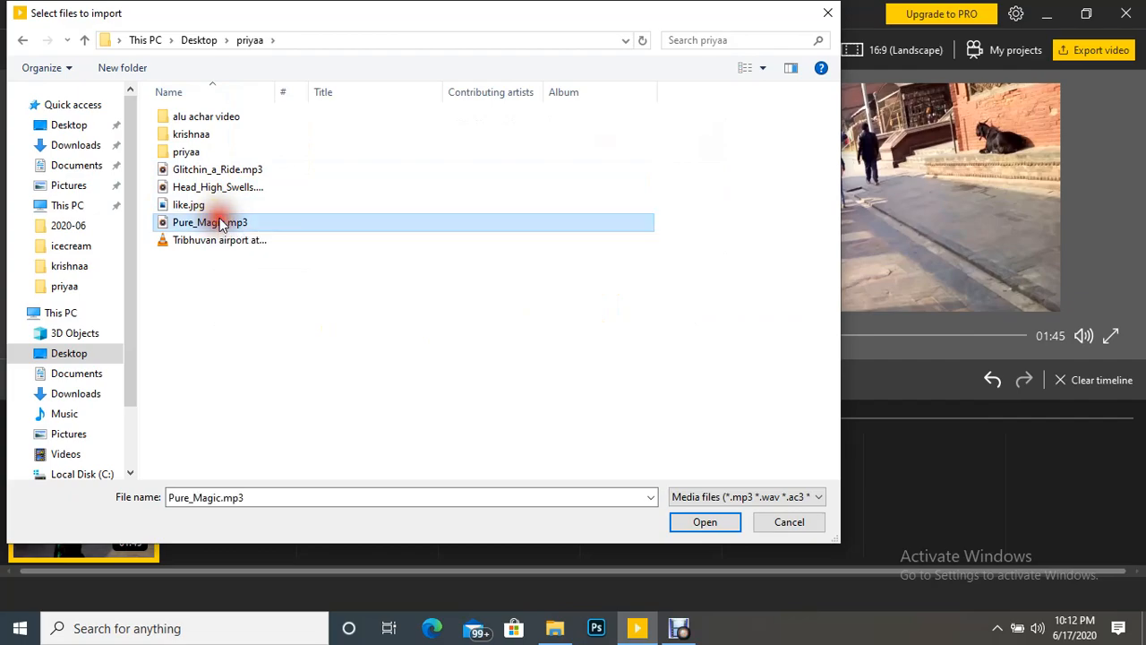
{"action": "left_click", "coordinate": [704, 522]}
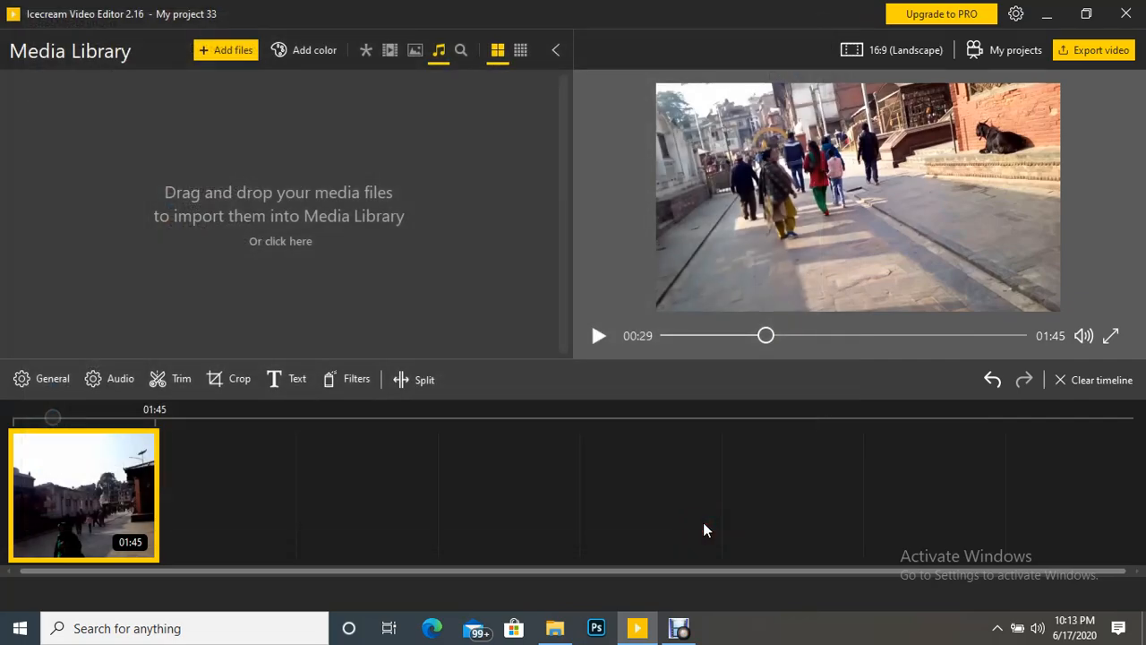
{"action": "left_click_drag", "start_coordinate": [107, 169], "coordinate": [100, 587]}
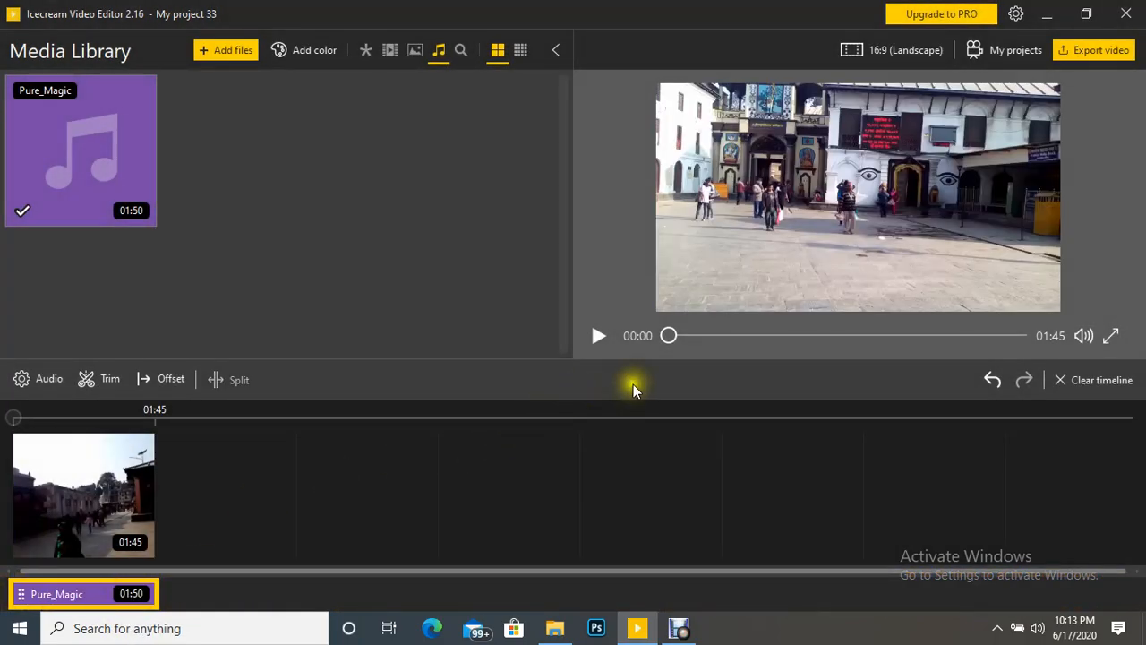
Step: Play the video clip from the start together with the added soundtrack, and pause the preview
{"action": "left_click", "coordinate": [107, 488]}
{"action": "left_click", "coordinate": [599, 338]}
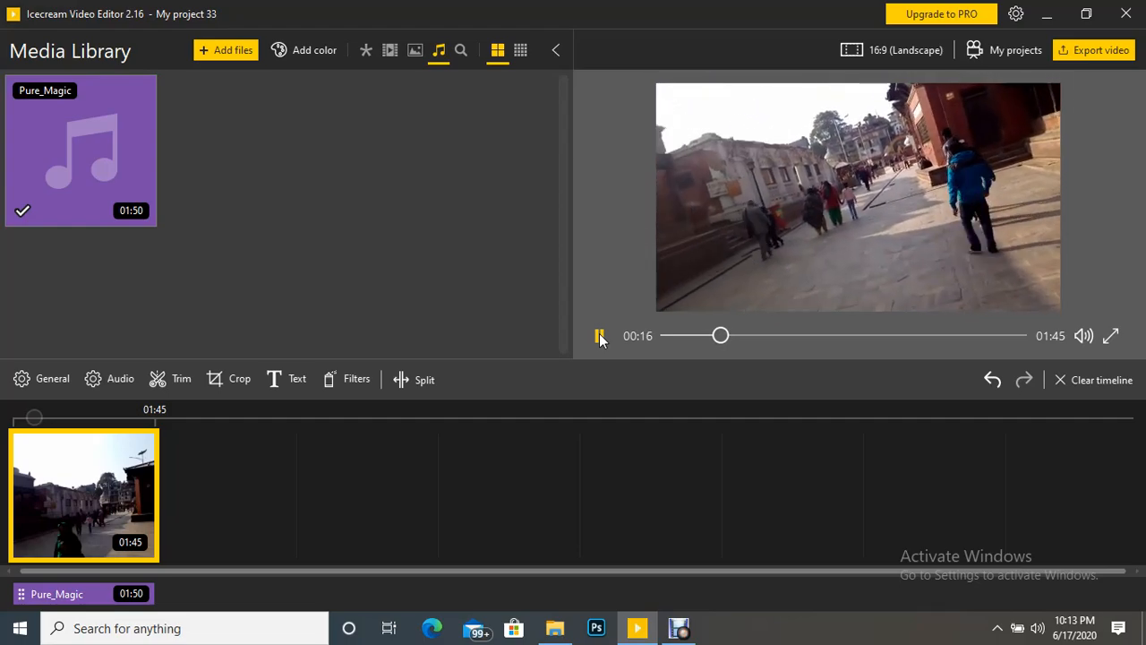
{"action": "left_click", "coordinate": [599, 335]}
Step: Review the audio settings of the video clip and the Pure_Magic soundtrack, closing and reopening the clip's settings
{"action": "left_click", "coordinate": [120, 379]}
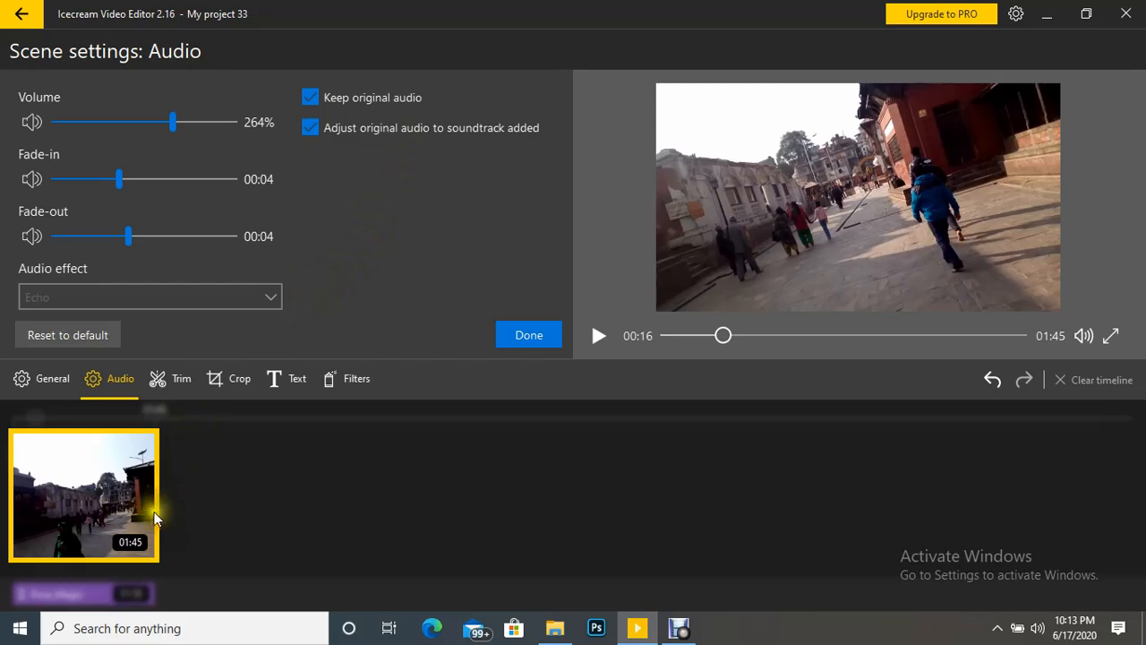
{"action": "left_click", "coordinate": [123, 593]}
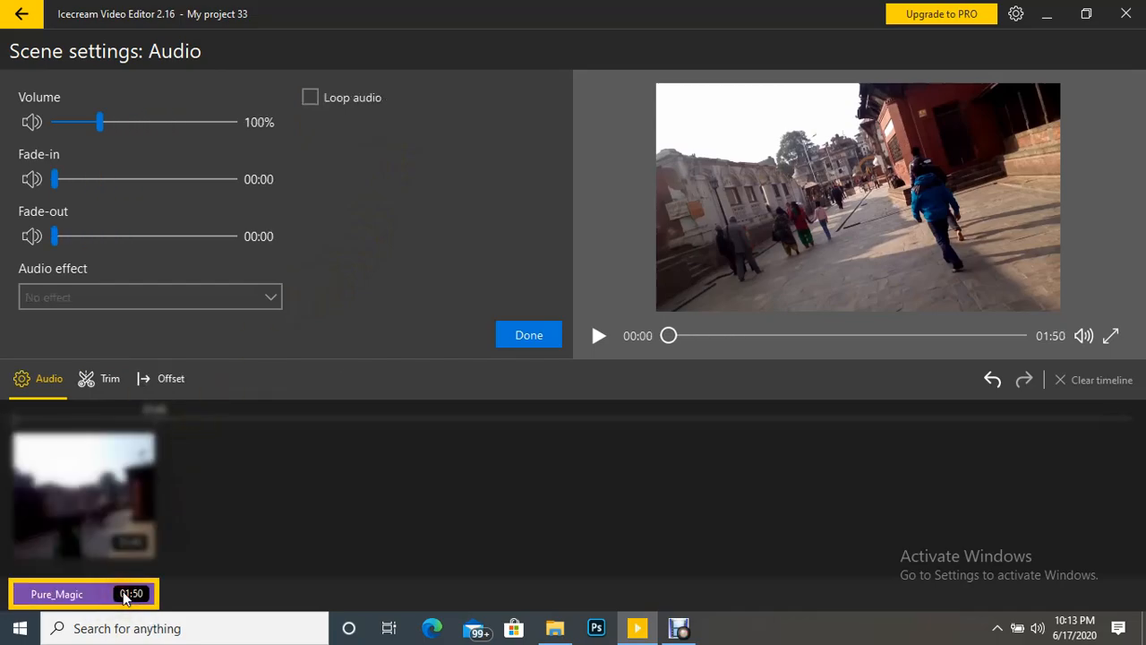
{"action": "left_click", "coordinate": [121, 454]}
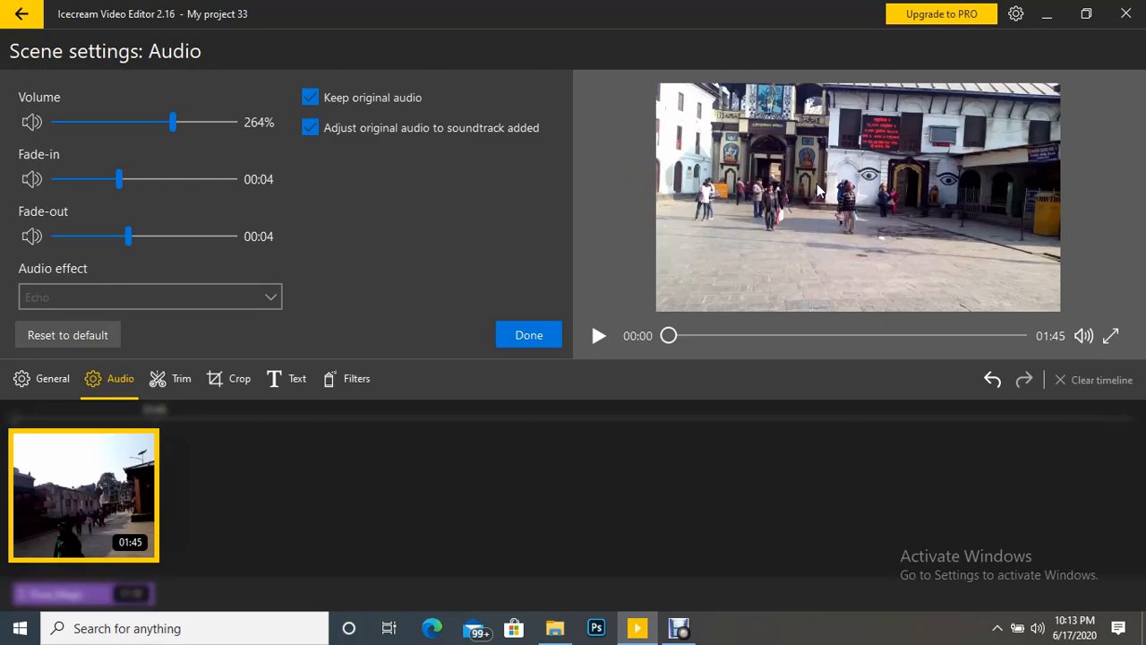
{"action": "left_click", "coordinate": [519, 335]}
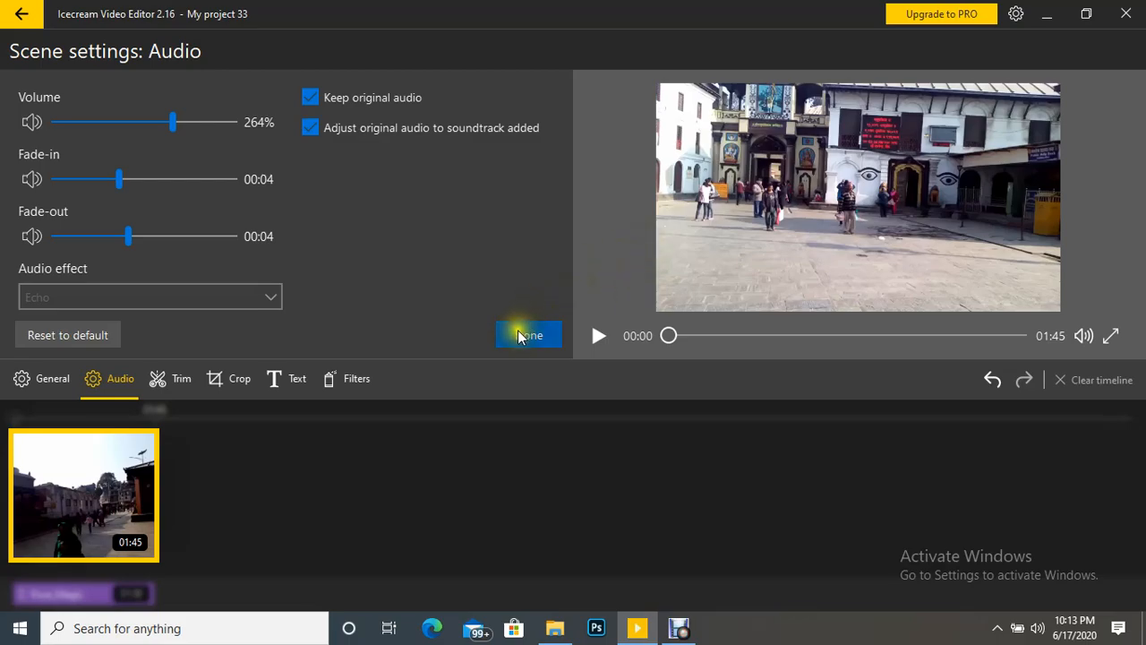
{"action": "left_click", "coordinate": [112, 389]}
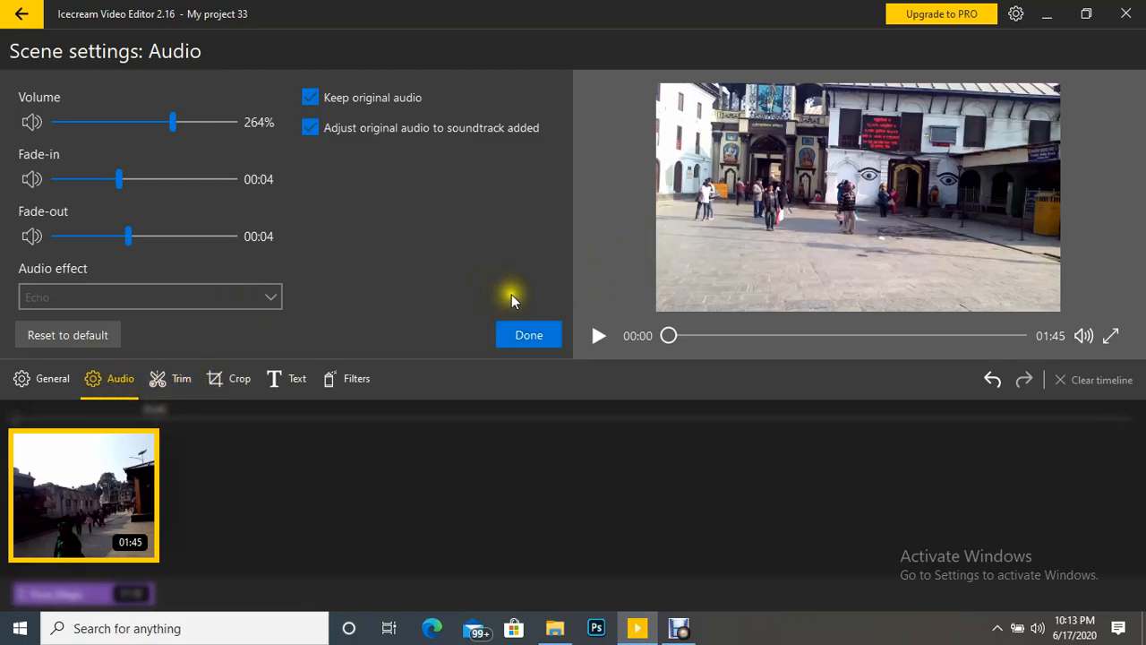